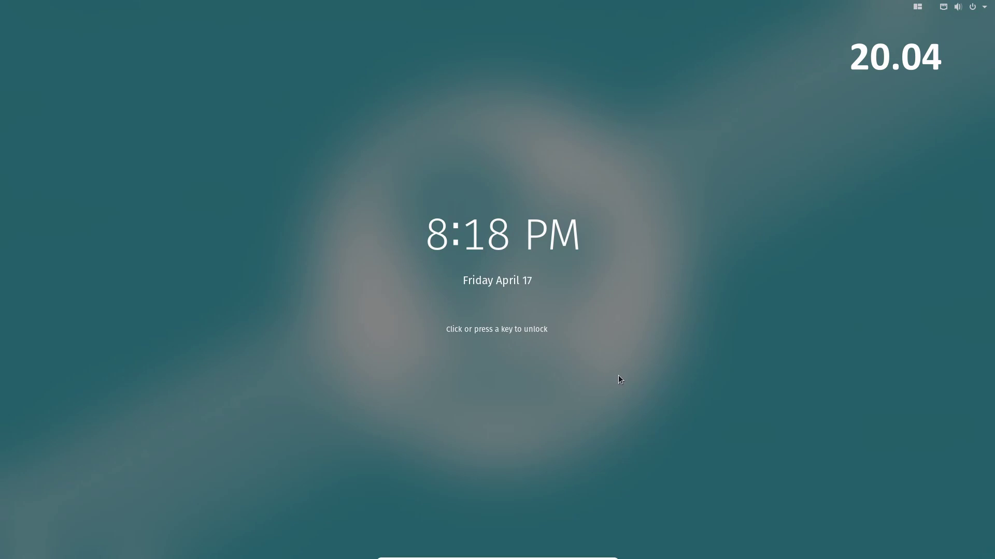
# Wake the Pop!_OS 20.04 lock screen to bring up the unlock prompt.
pyautogui.click(620, 385)
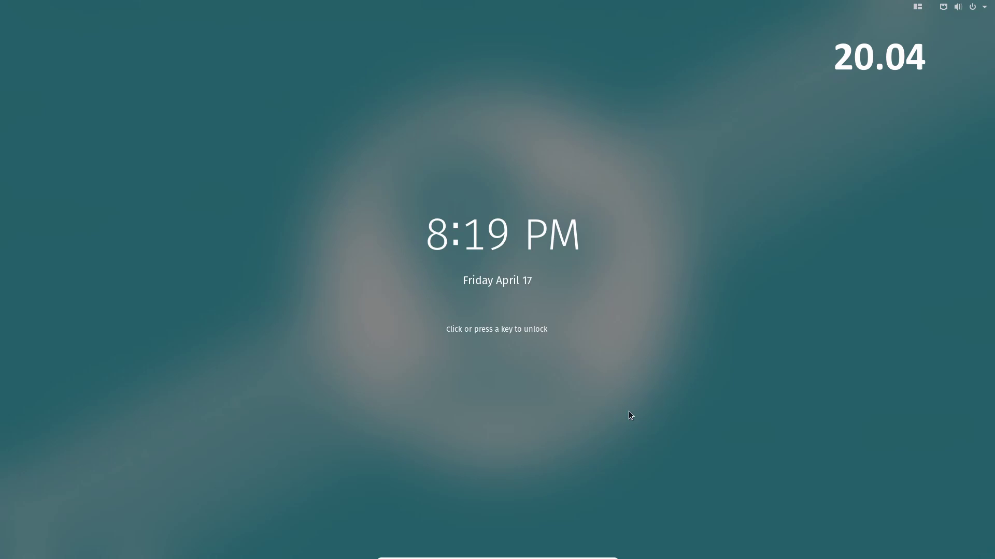
# Unlock the session by entering the account password and pressing Enter.
pyautogui.click(785, 268)
pyautogui.write('********')
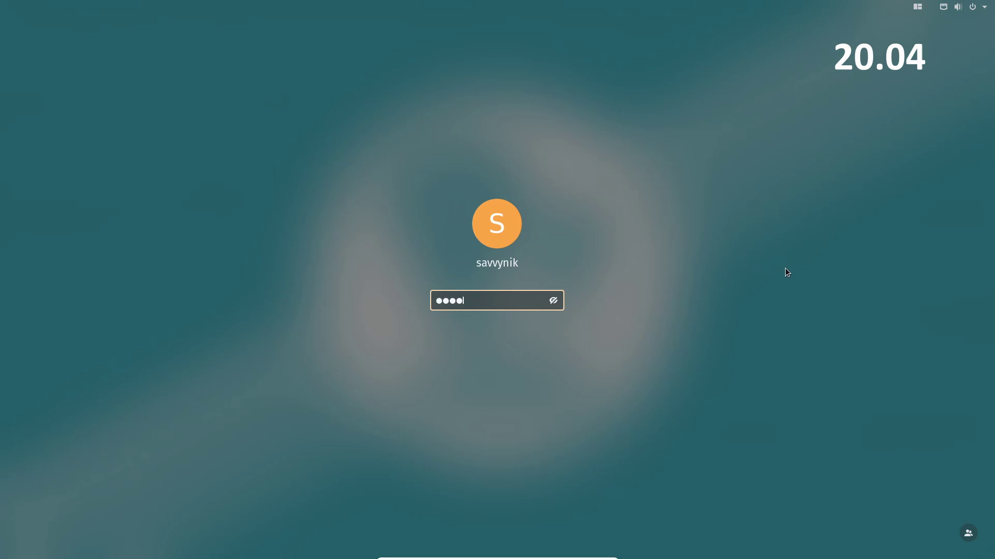
pyautogui.press('Return')
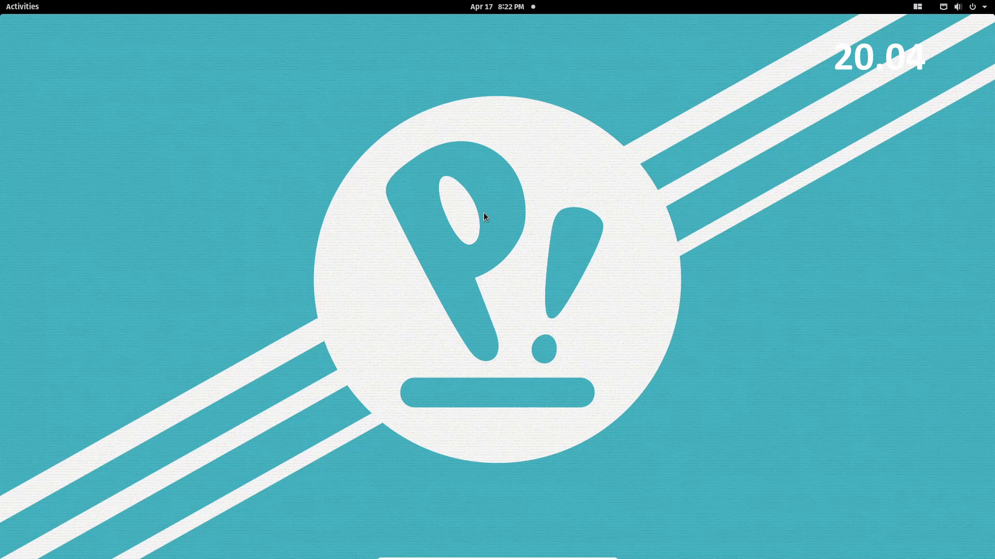
pyautogui.click(29, 8)
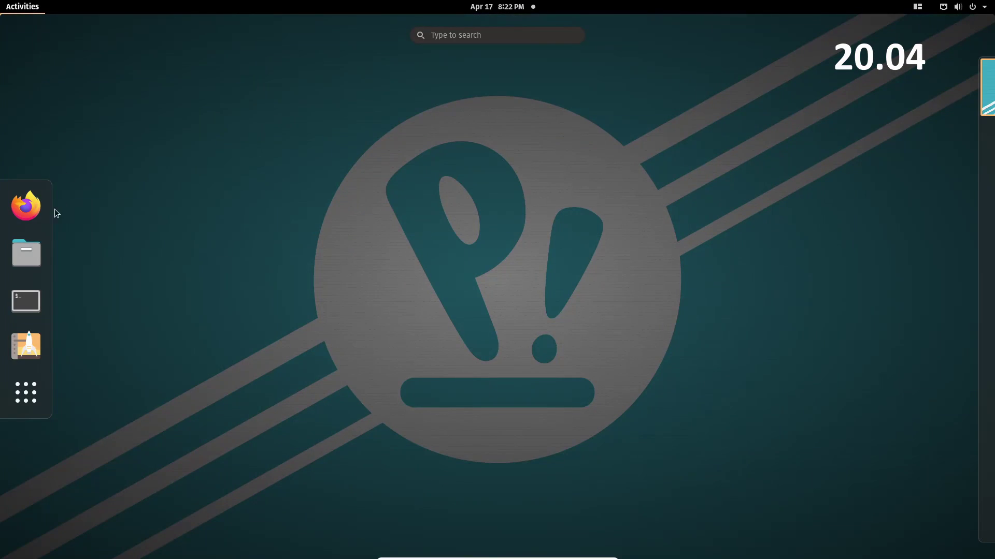
pyautogui.click(26, 253)
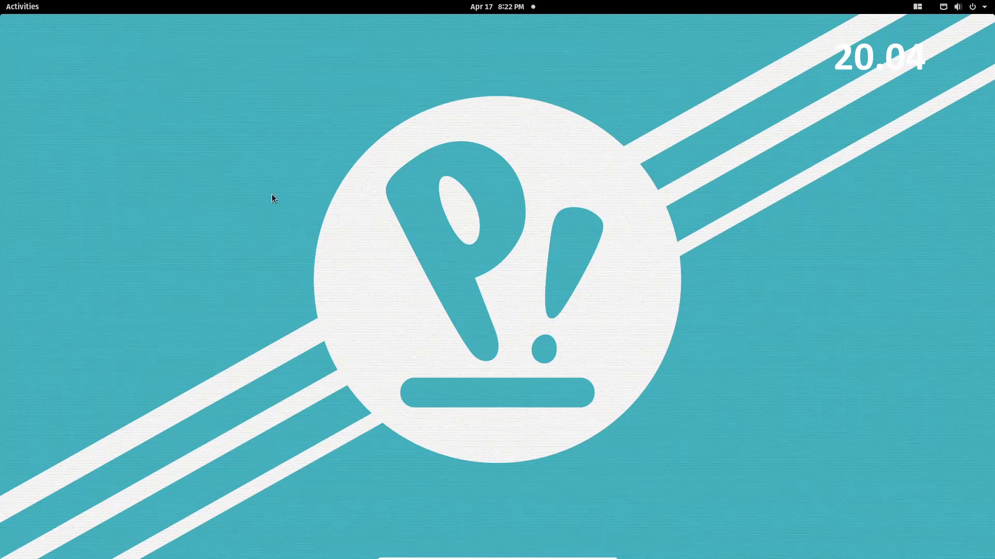
pyautogui.press('super')
pyautogui.click(28, 252)
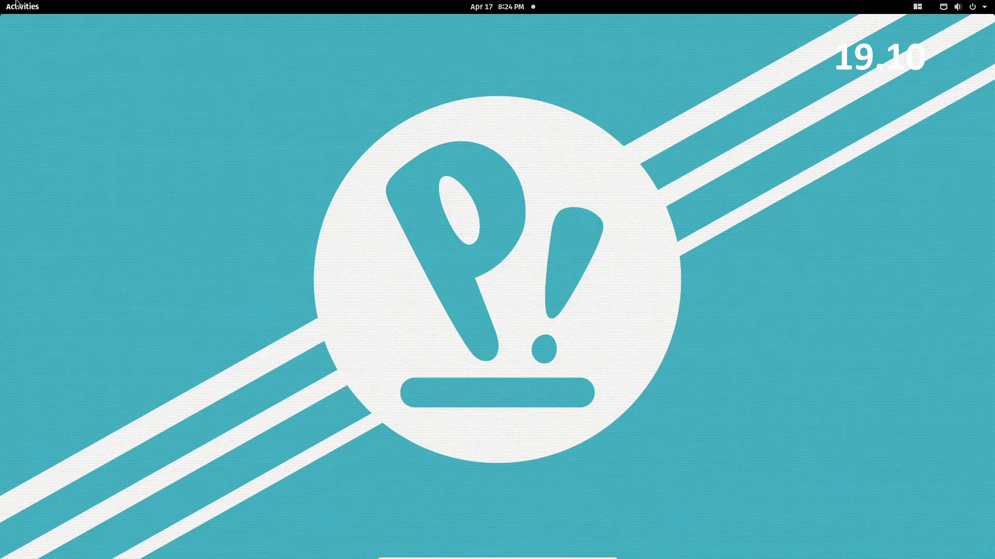
pyautogui.click(15, 7)
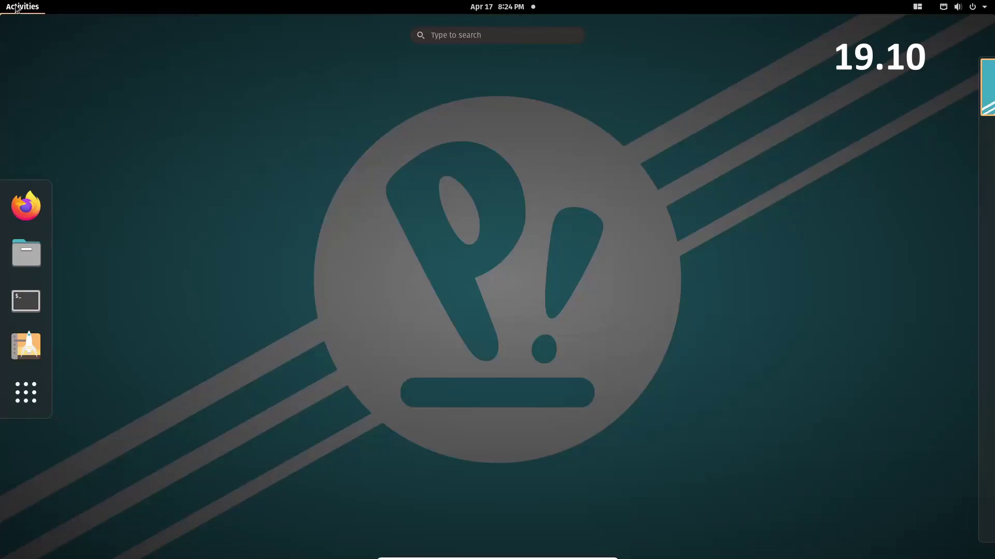
# Launch Terminal, move it toward the screen centre and type 'which bash' at the prompt.
pyautogui.click(23, 307)
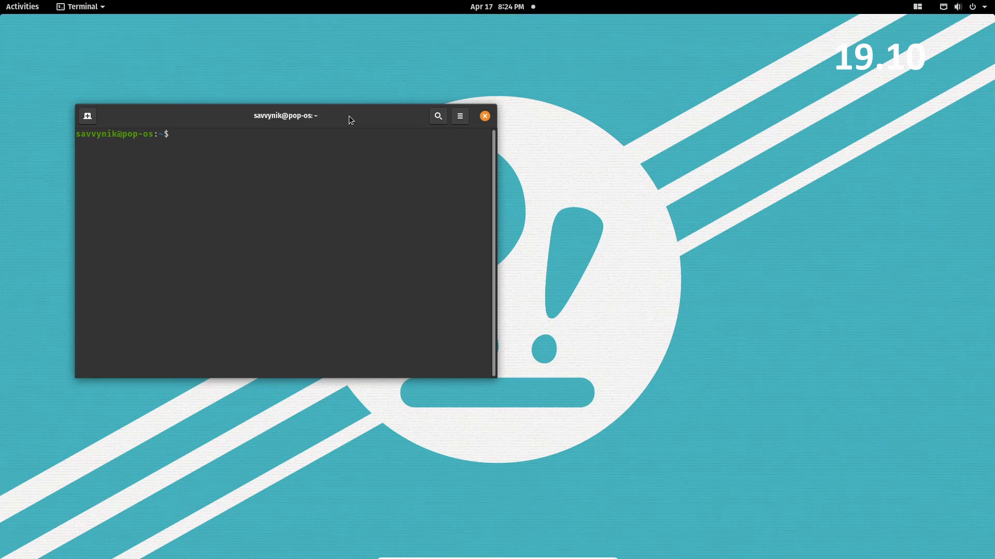
pyautogui.moveTo(349, 116); pyautogui.dragTo(570, 104)
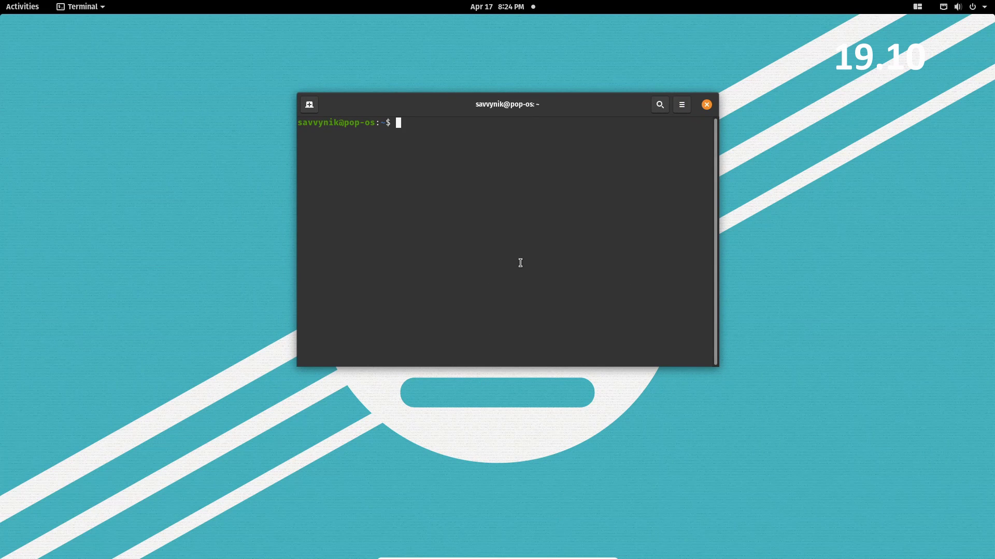
pyautogui.write('which bash')
pyautogui.moveTo(378, 127); pyautogui.dragTo(299, 124)
pyautogui.click(369, 141)
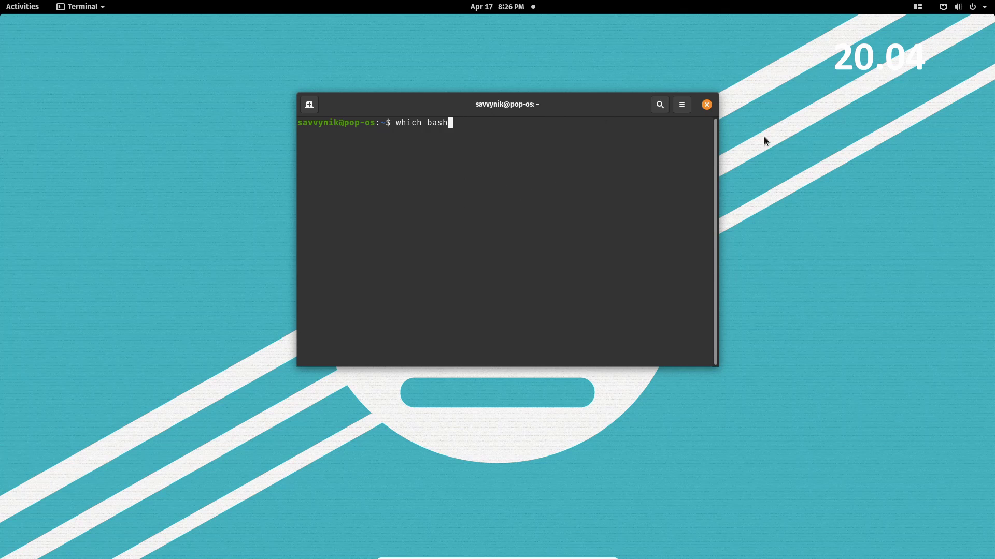
# Close the terminal and show the full application grid in the Activities overview.
pyautogui.click(706, 105)
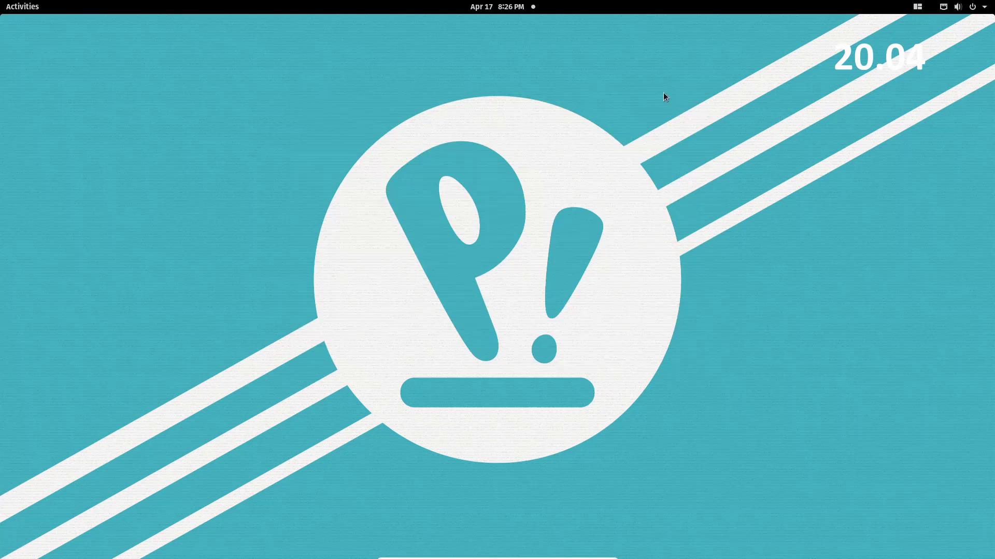
pyautogui.click(25, 10)
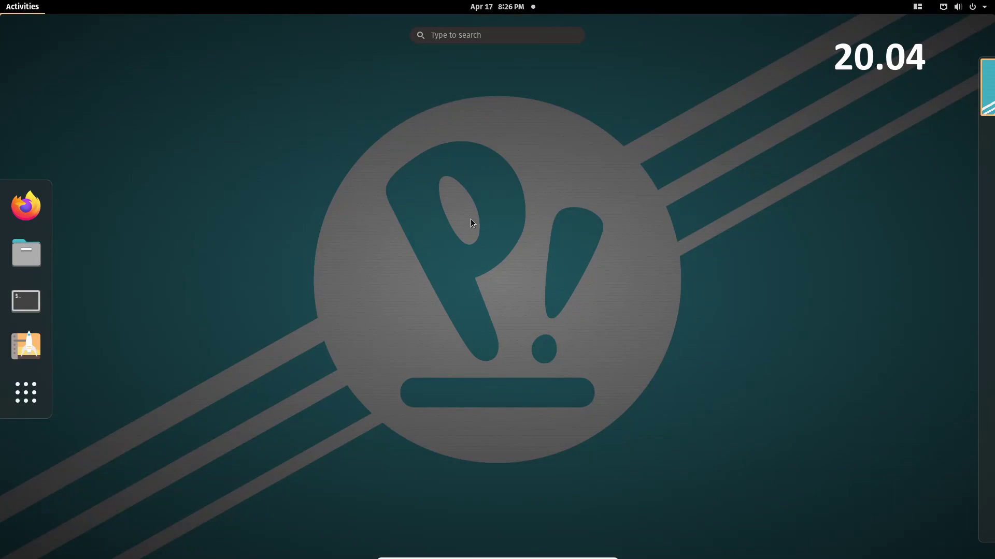
pyautogui.moveTo(984, 155)
pyautogui.click(26, 392)
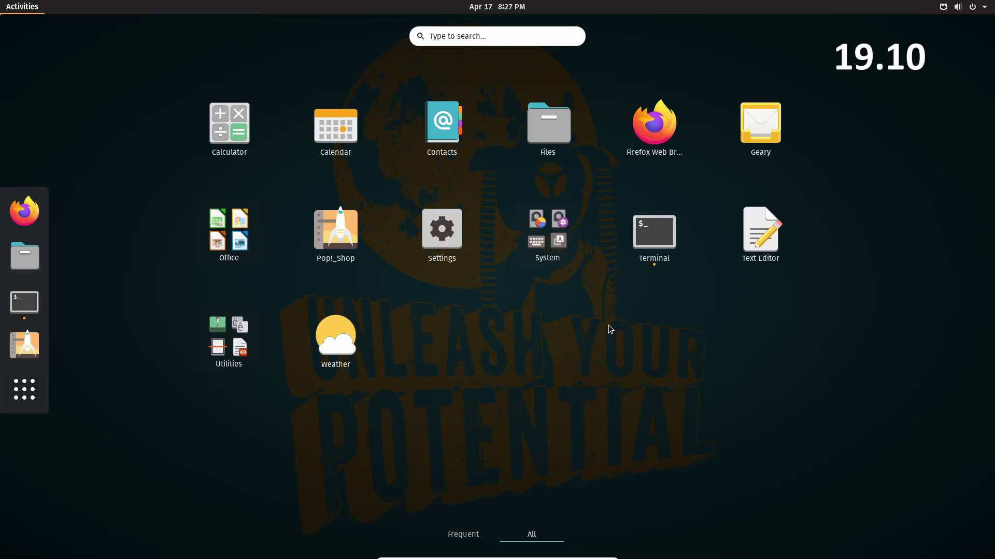
# Launch Pop!_Shop maximized and scroll its Home page past Pop!_Picks to the Categories.
pyautogui.click(25, 350)
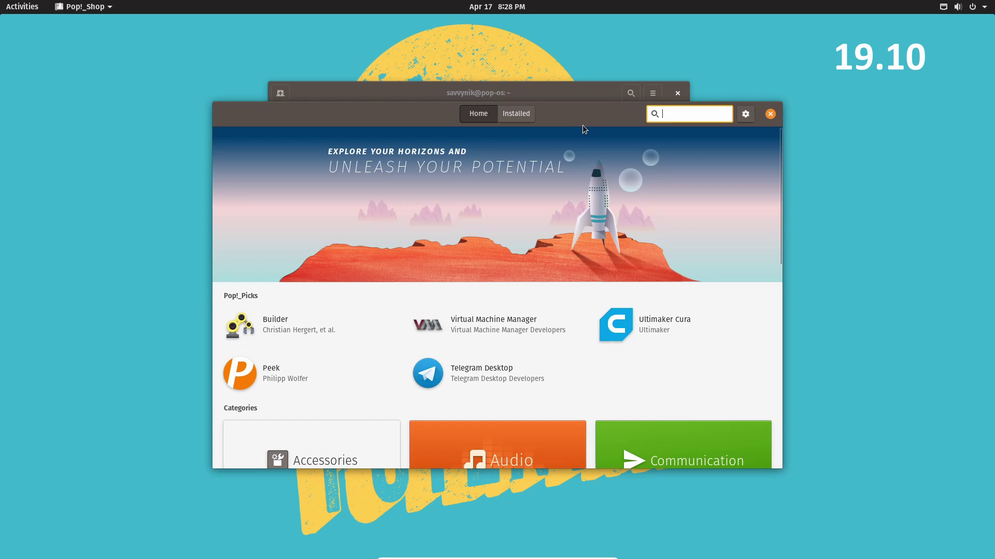
pyautogui.doubleClick(583, 119)
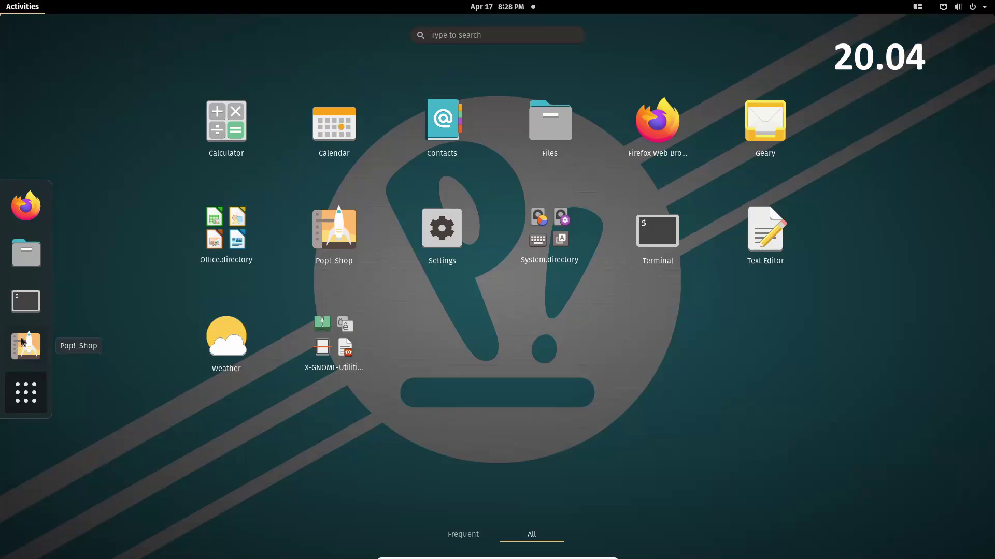
pyautogui.click(27, 344)
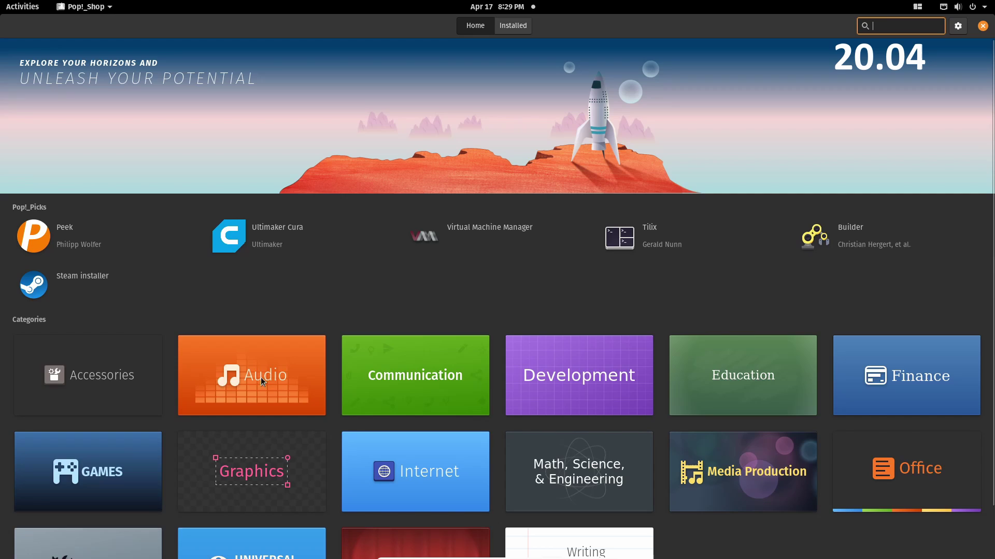
pyautogui.scroll(-2, 743, 309)
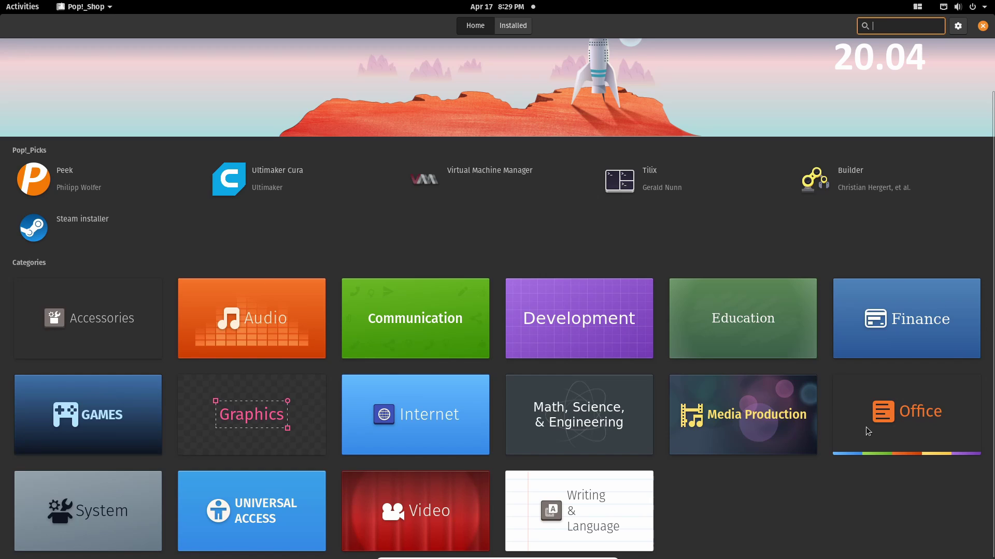
pyautogui.scroll(2, 503, 308)
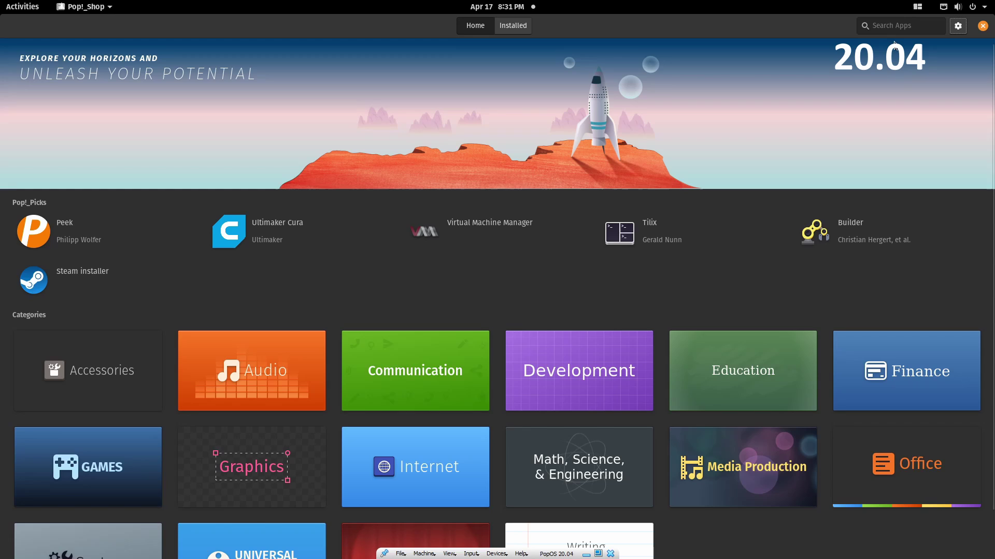
# Search Pop!_Shop for 'visual studio code' and open the Visual Studio Code page.
pyautogui.click(886, 26)
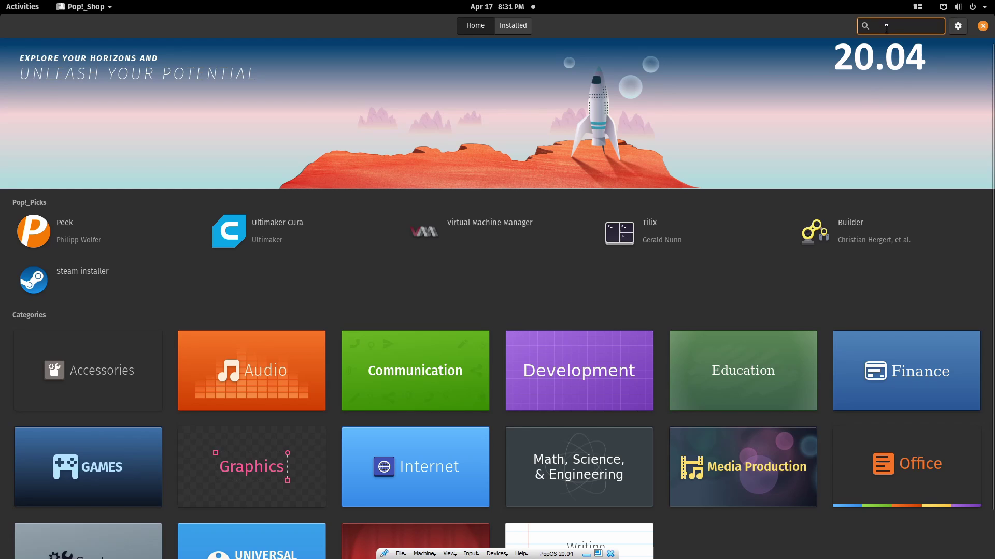
pyautogui.write('visual')
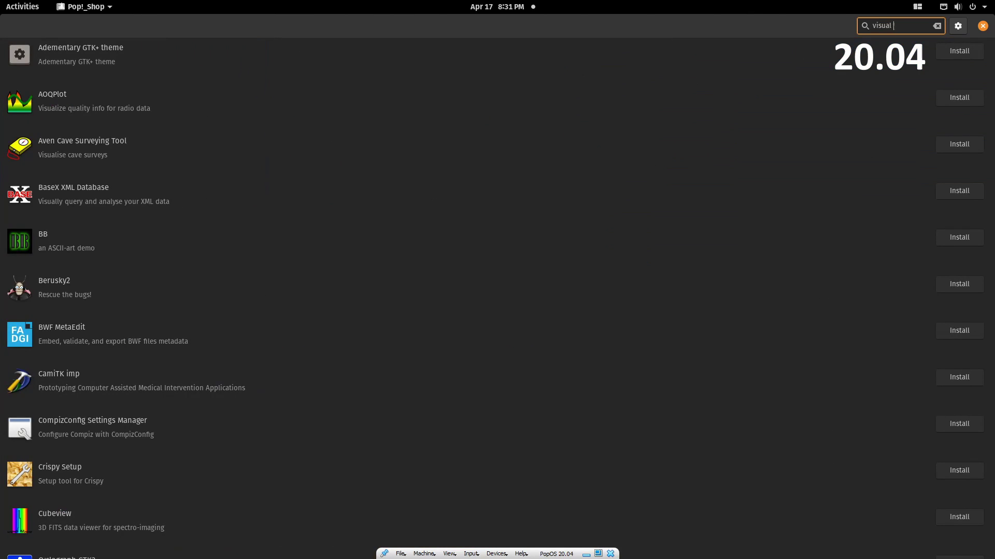
pyautogui.write(' studio')
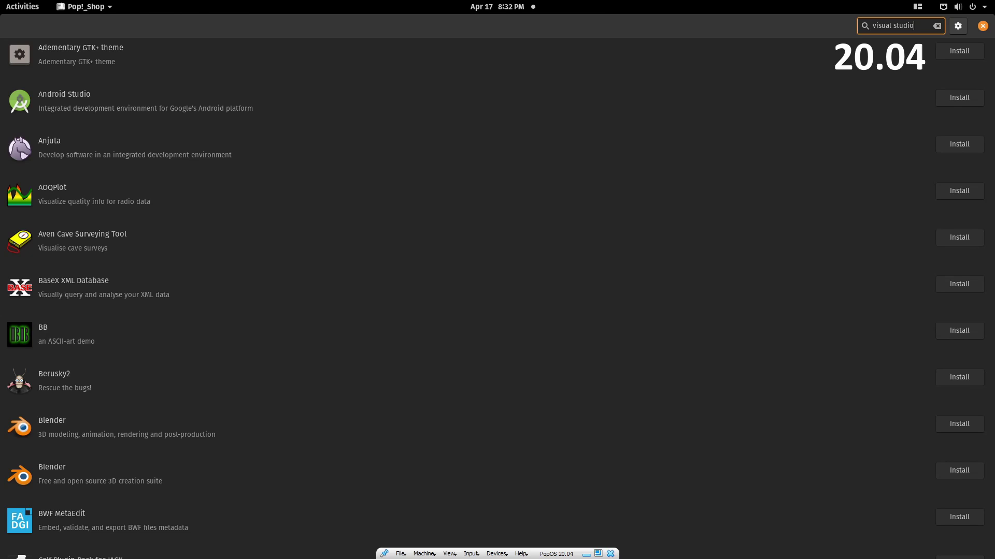
pyautogui.write(' code')
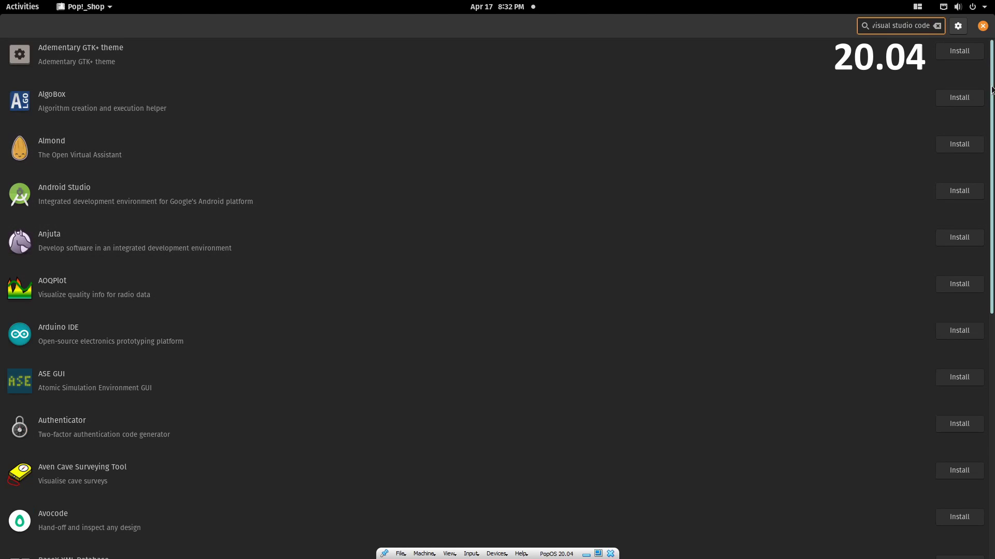
pyautogui.moveTo(992, 152); pyautogui.dragTo(196, 382)
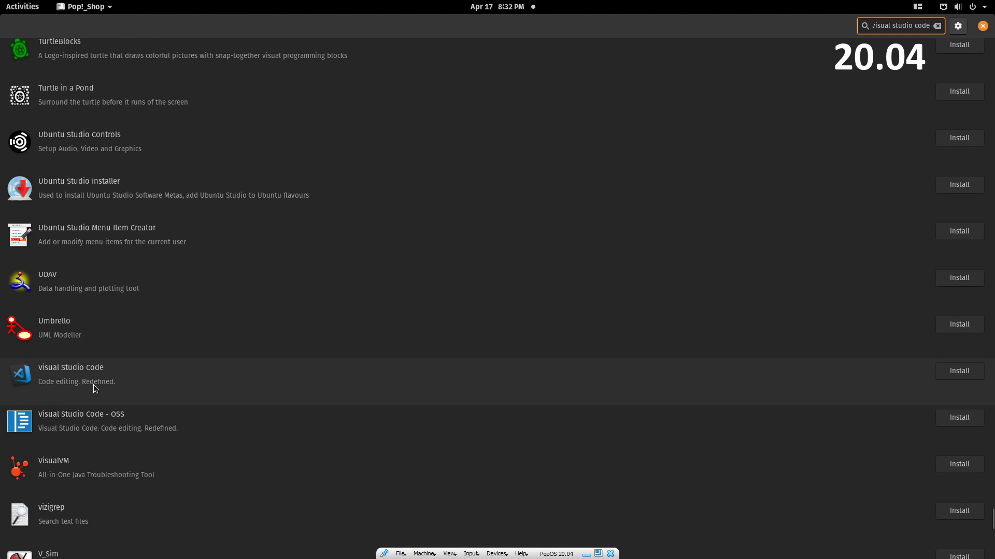
pyautogui.click(95, 389)
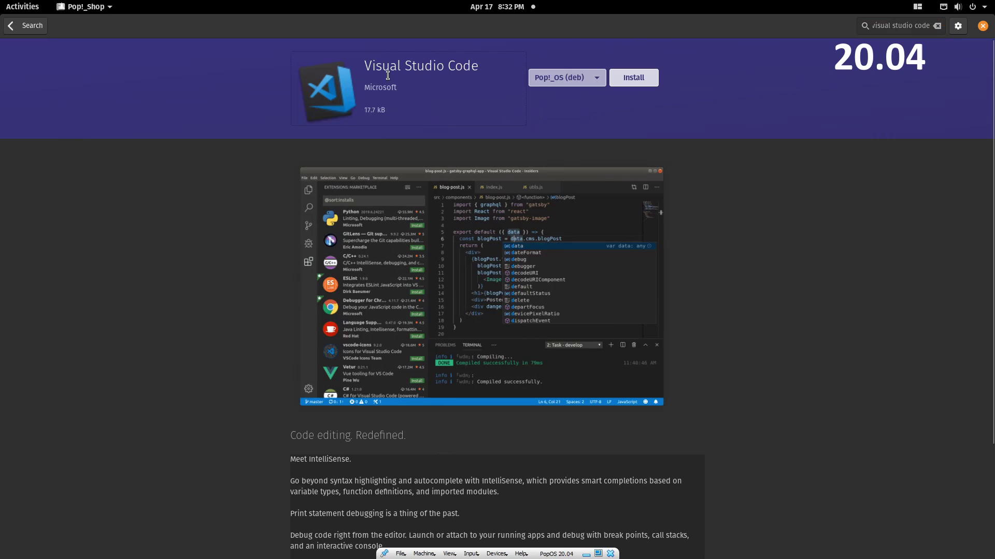
# Keep flathub (flatpak) as the install source for Visual Studio Code.
pyautogui.moveTo(372, 70); pyautogui.dragTo(487, 81)
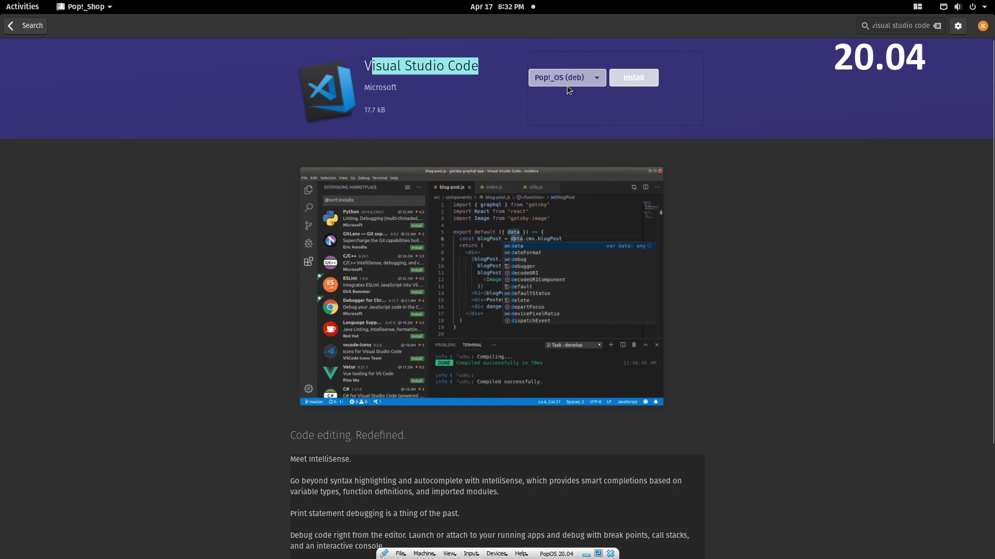
pyautogui.click(554, 79)
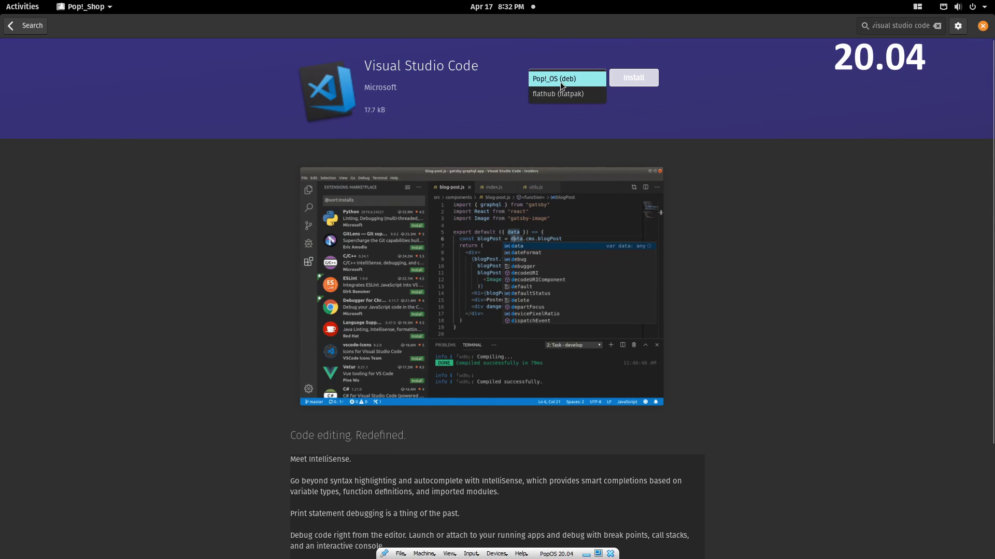
pyautogui.click(539, 93)
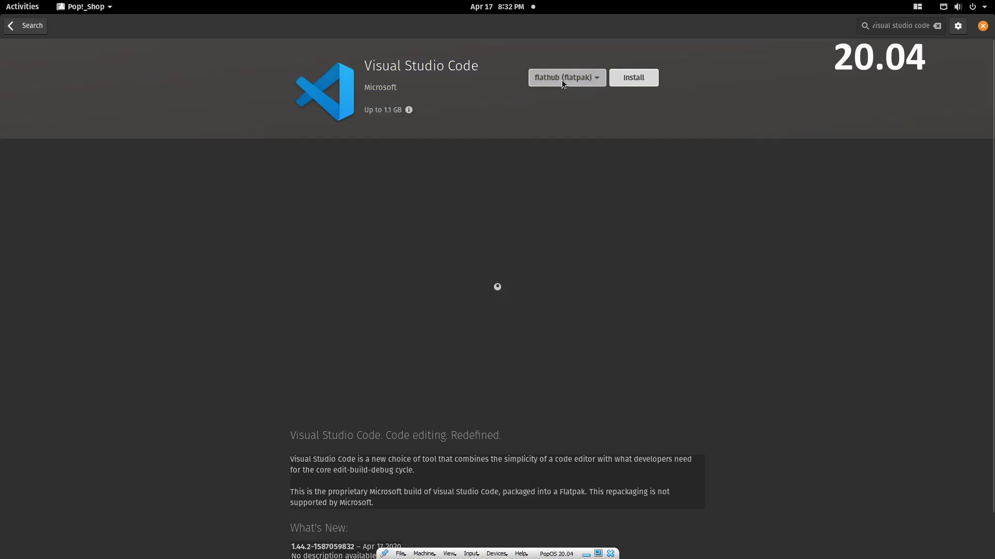
pyautogui.click(572, 78)
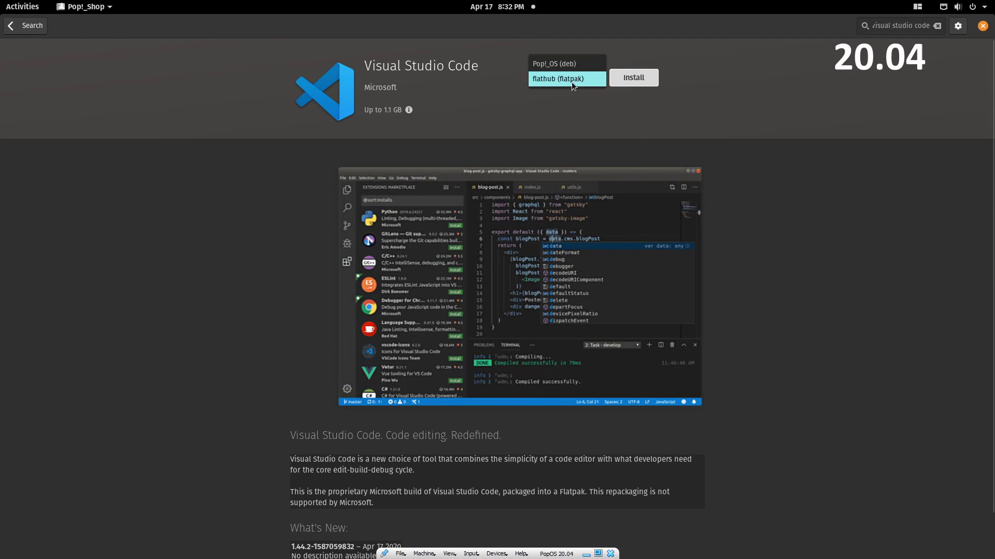
pyautogui.click(578, 83)
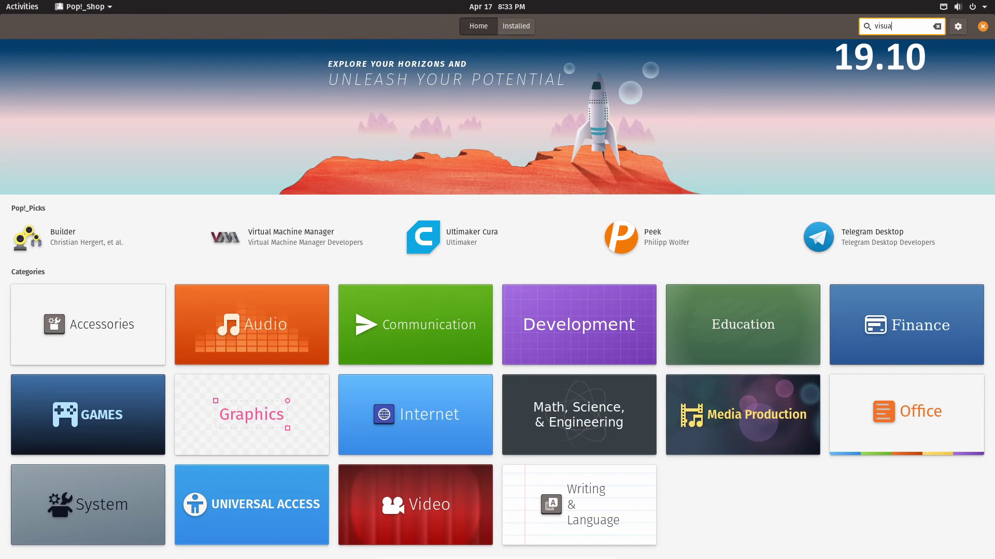
# Search 'visual studio' in the 19.10 Pop!_Shop and open the Visual Studio Code page.
pyautogui.write(' stu')
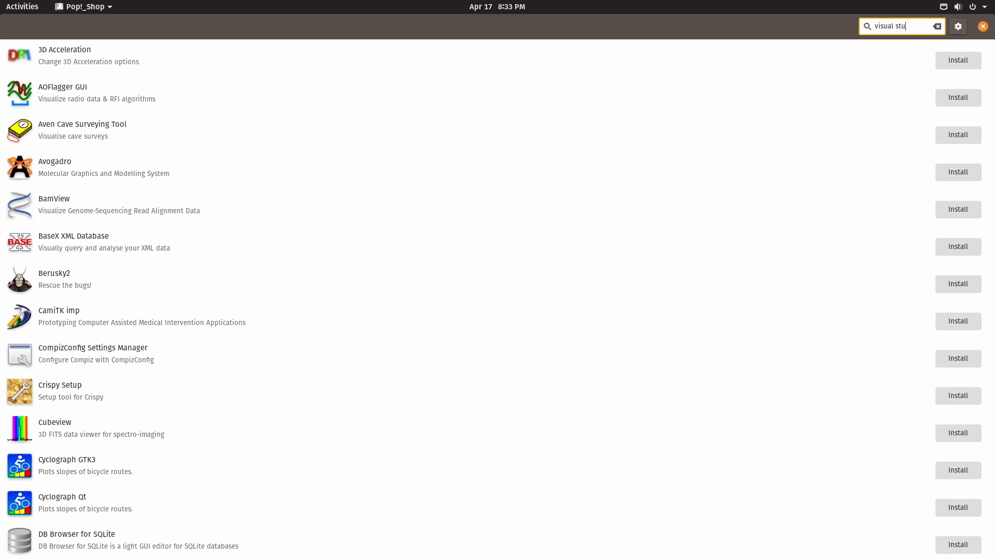
pyautogui.write('dio')
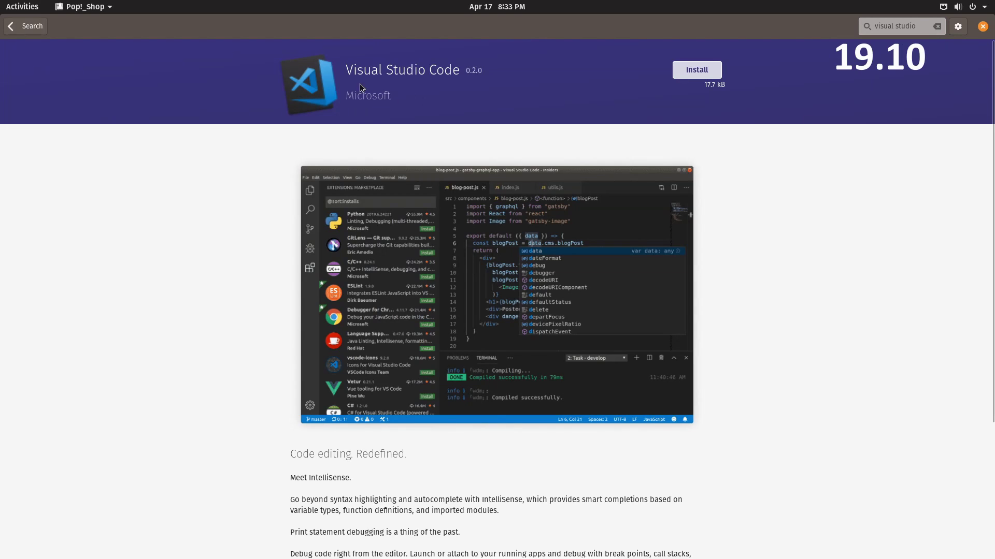
pyautogui.moveTo(353, 70); pyautogui.dragTo(465, 69)
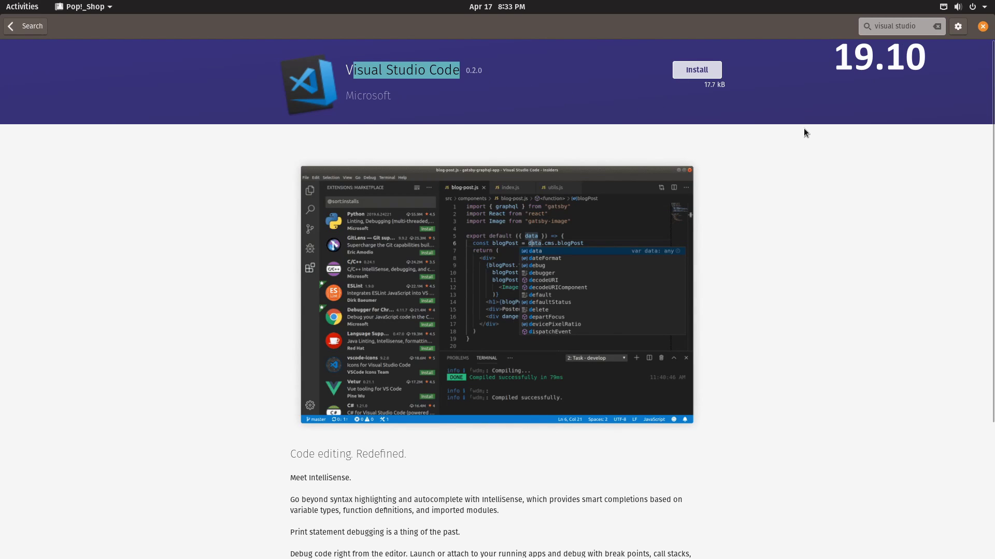
pyautogui.click(413, 73)
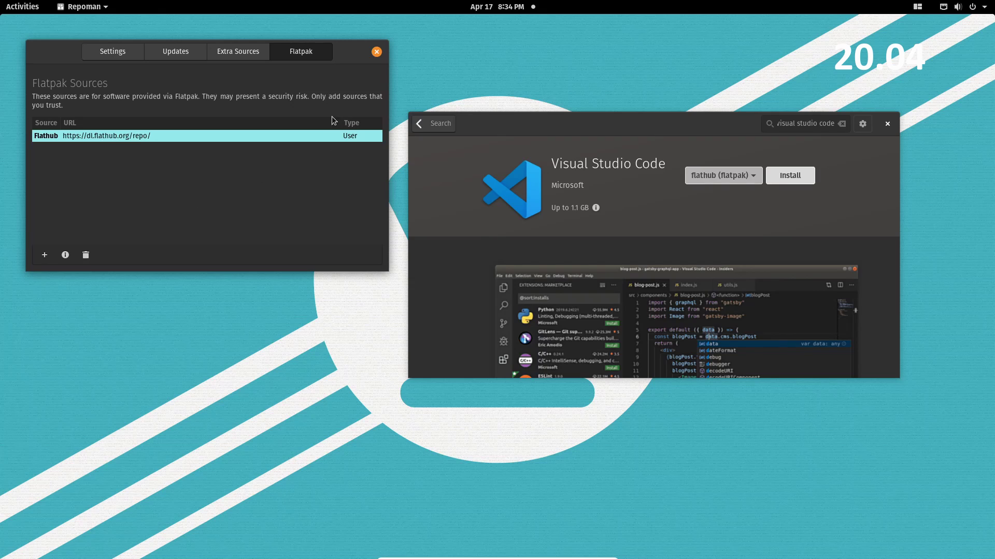
# Close Repoman, maximize Pop!_Shop and clear the 'visual' searches back to the store home.
pyautogui.click(377, 52)
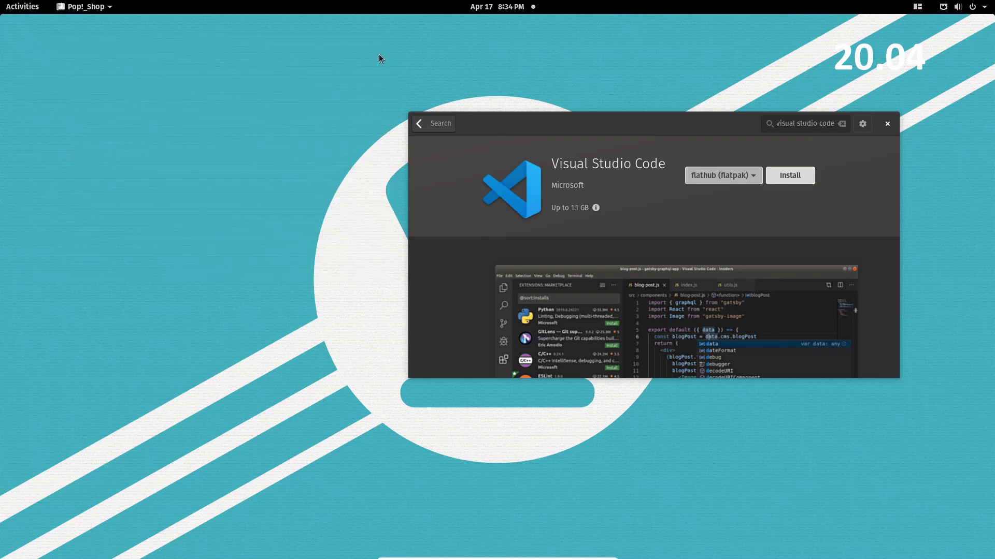
pyautogui.doubleClick(465, 124)
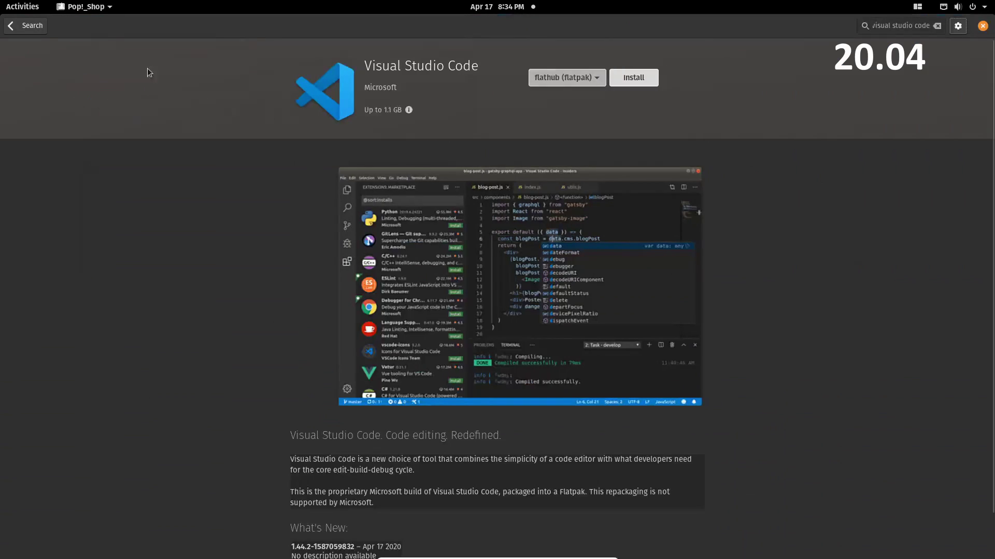
pyautogui.click(27, 29)
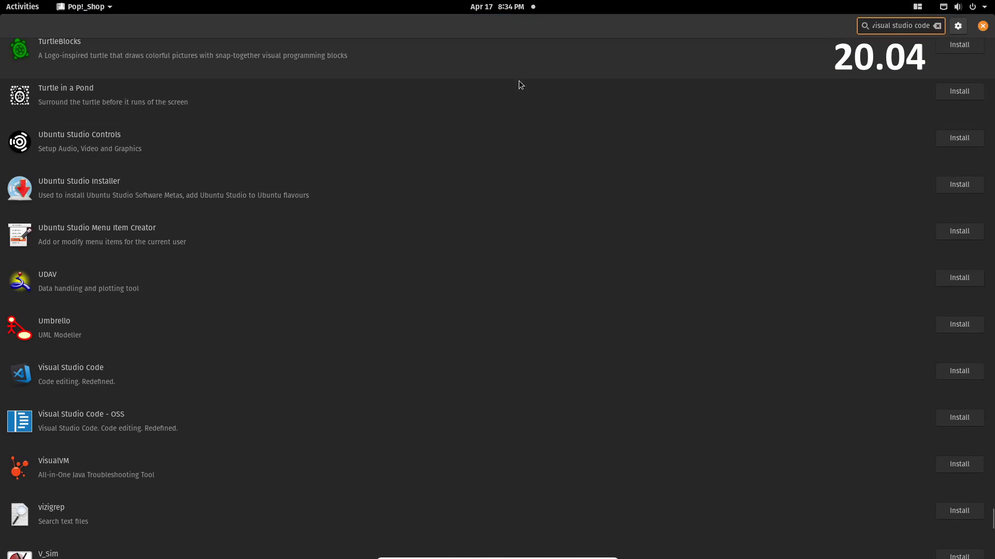
pyautogui.click(937, 27)
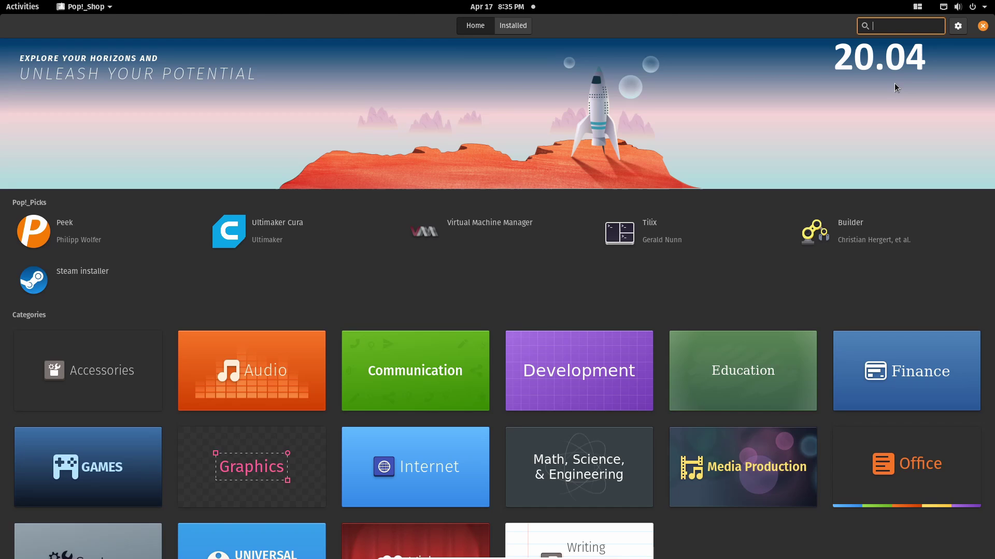
pyautogui.write('visual studio')
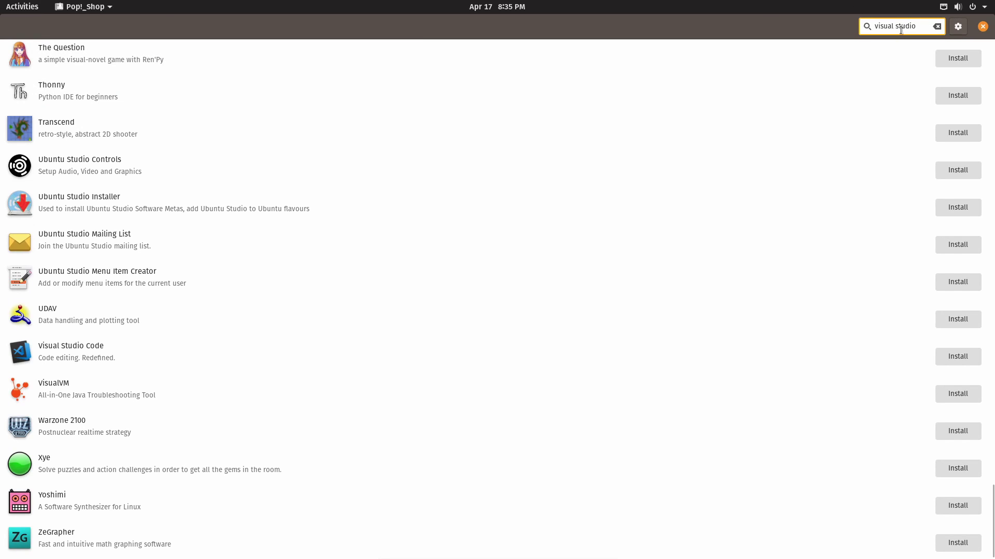
pyautogui.click(937, 26)
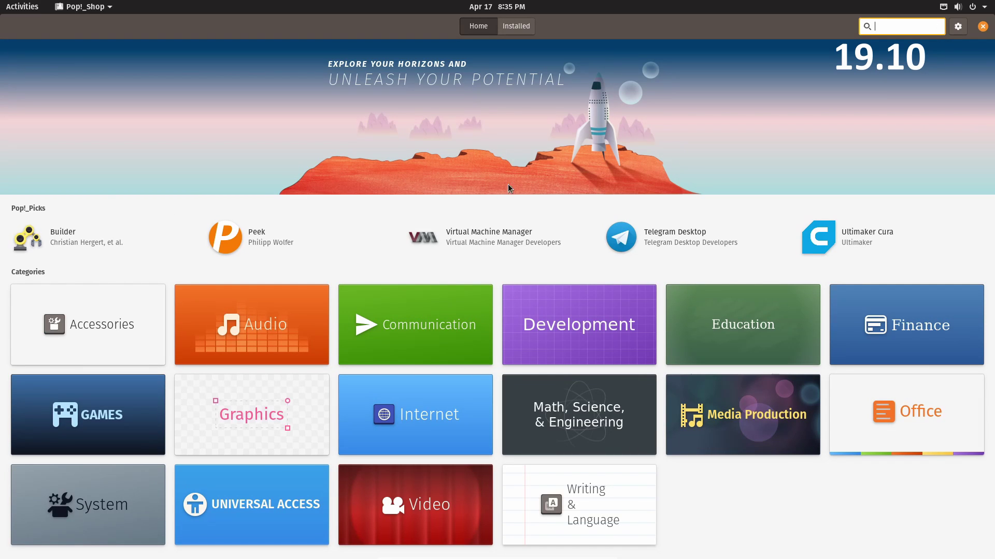
# Close Pop!_Shop, the software sources window and the terminal.
pyautogui.click(981, 26)
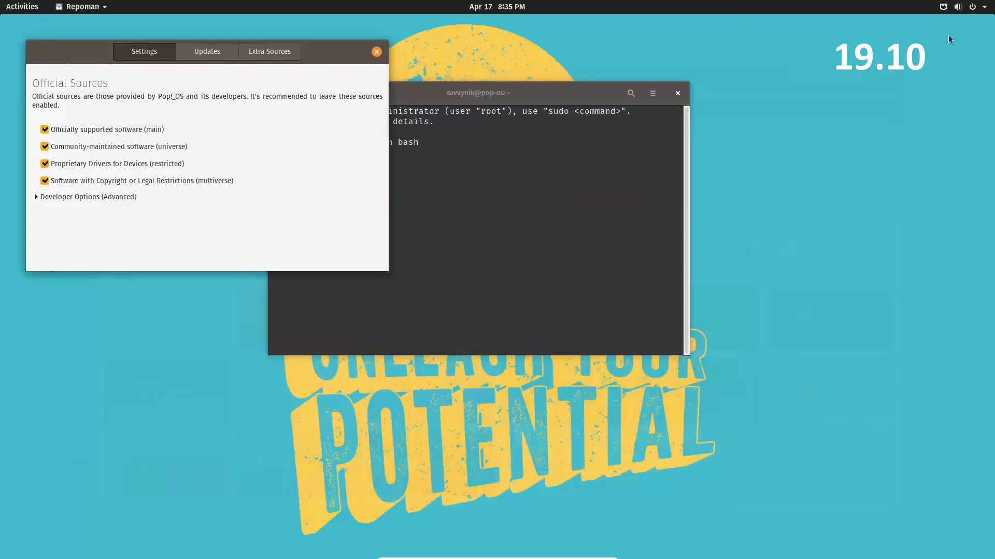
pyautogui.click(377, 52)
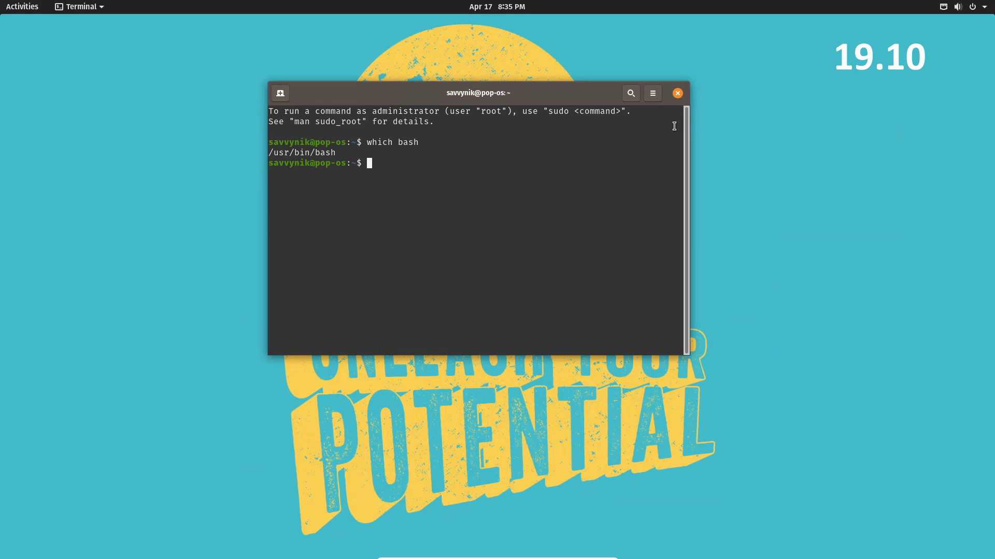
pyautogui.click(678, 95)
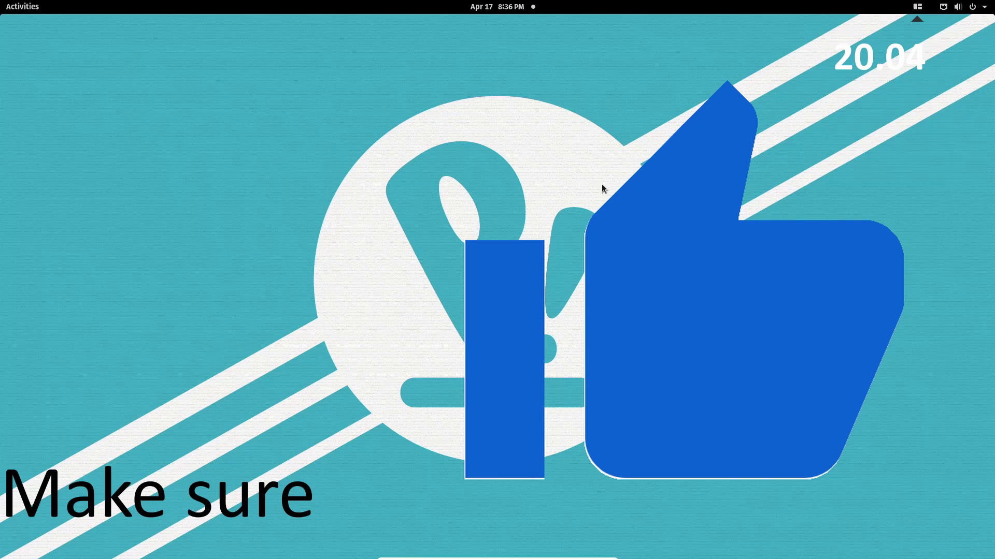
# Launch Terminal, Pop!_Shop, Files and Firefox one after another from the Super overview.
pyautogui.press('super')
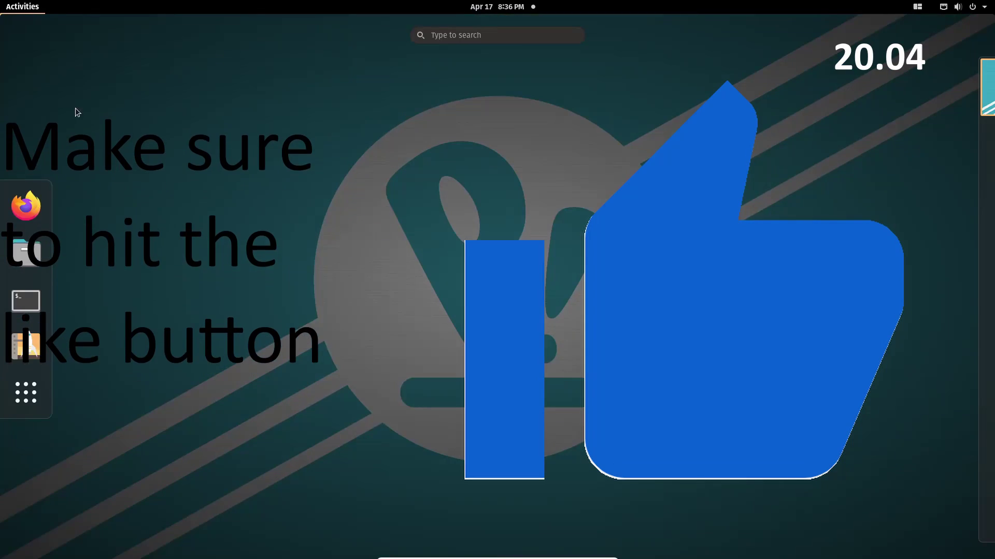
pyautogui.click(25, 300)
pyautogui.press('super')
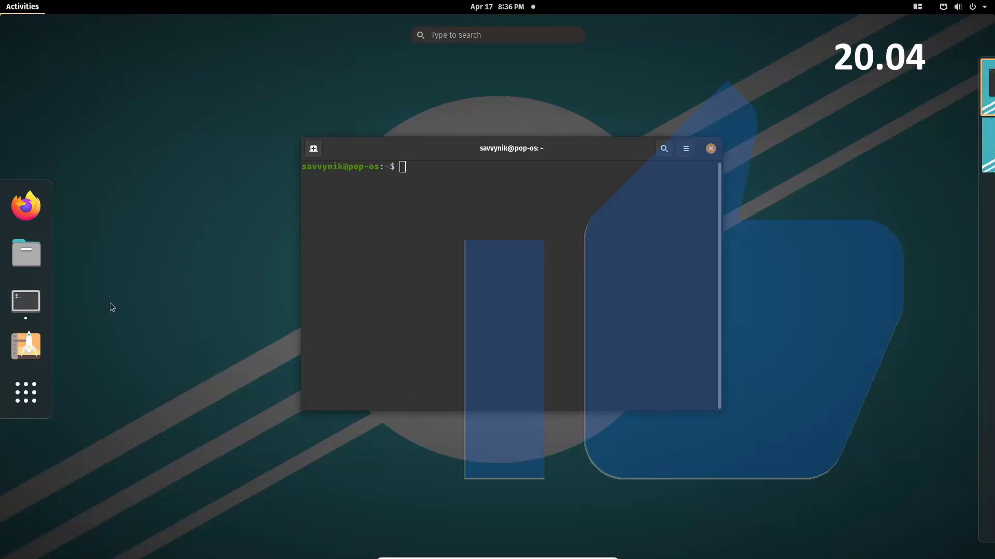
pyautogui.click(23, 341)
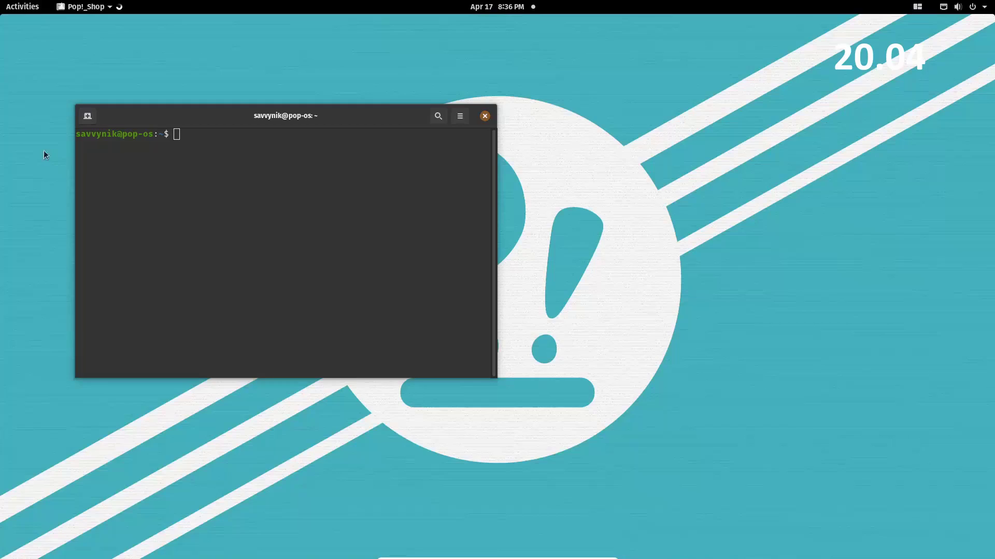
pyautogui.press('super')
pyautogui.click(33, 257)
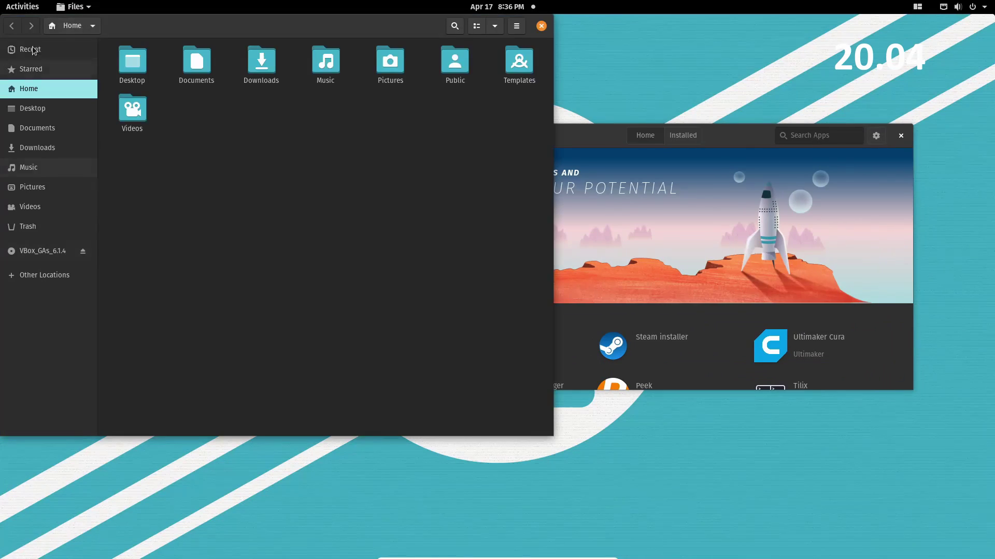
pyautogui.press('super')
pyautogui.click(26, 205)
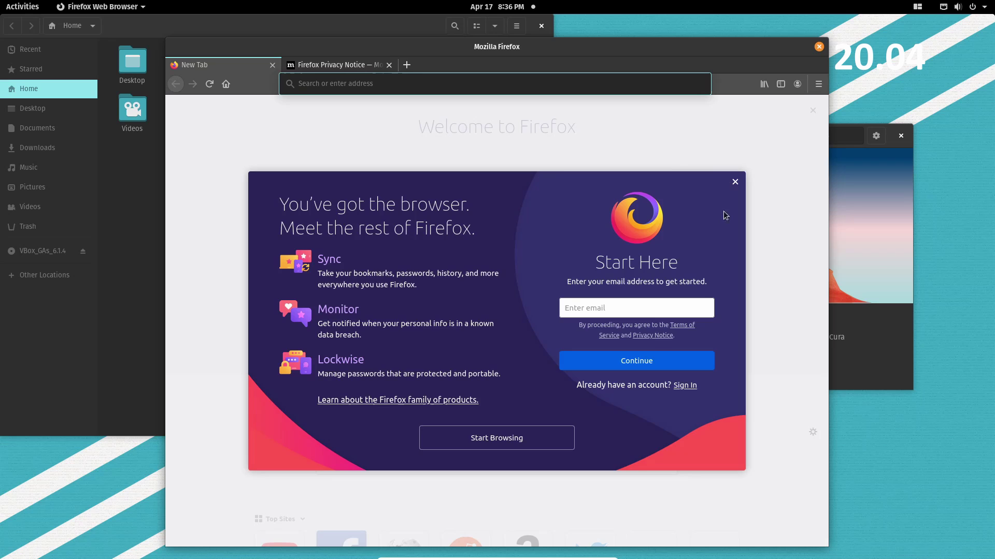
pyautogui.click(918, 7)
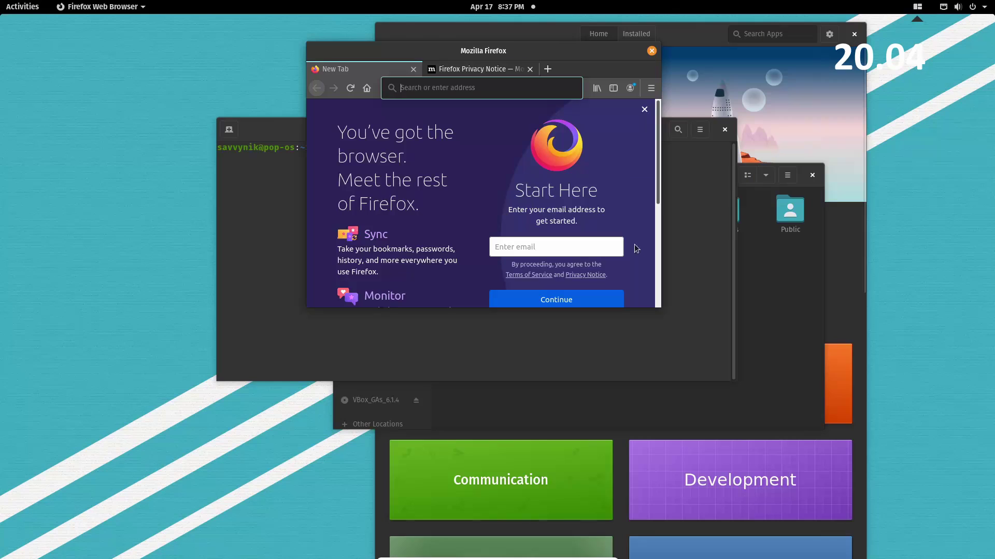
# Enable Tile Windows from the top-bar tiling menu and close Firefox along with its tabs.
pyautogui.click(918, 8)
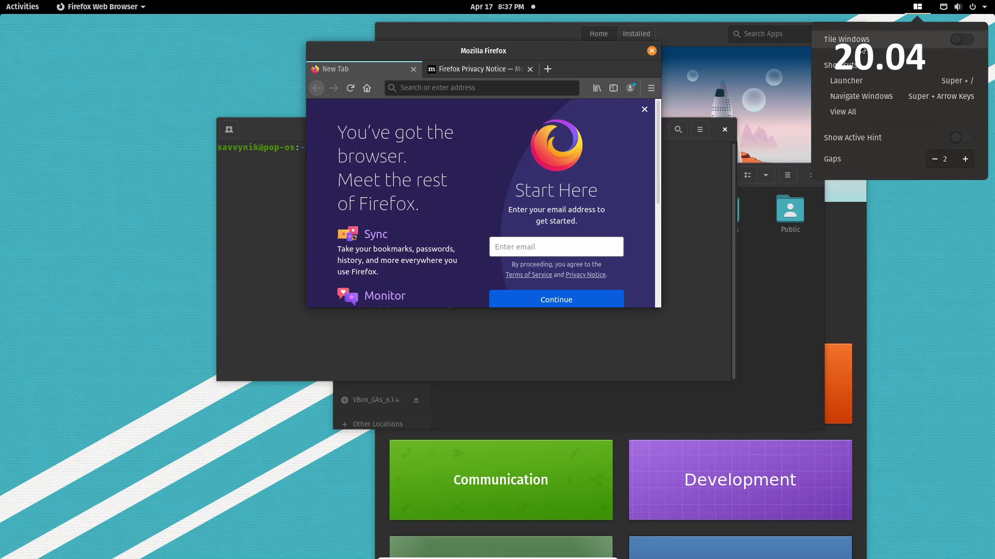
pyautogui.click(958, 40)
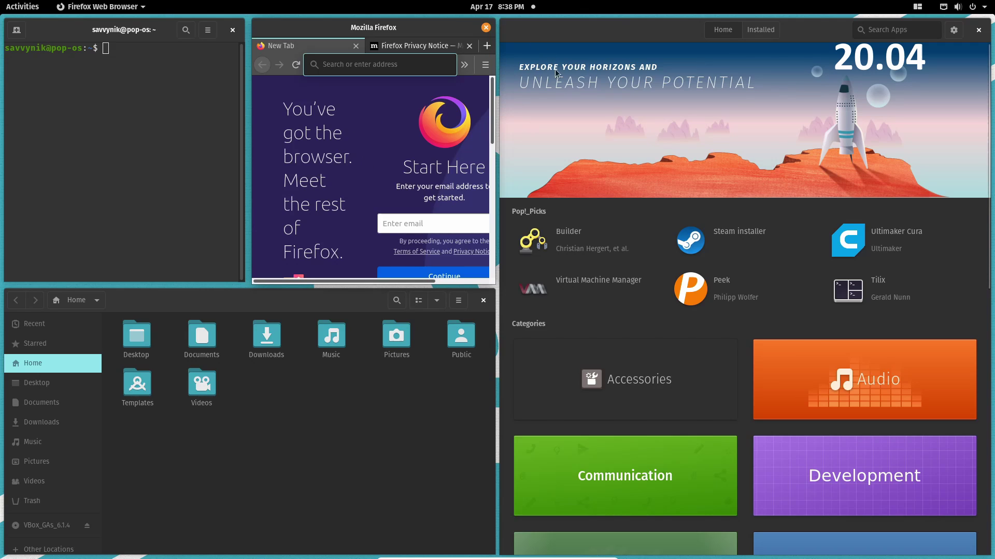
pyautogui.click(485, 27)
pyautogui.click(466, 182)
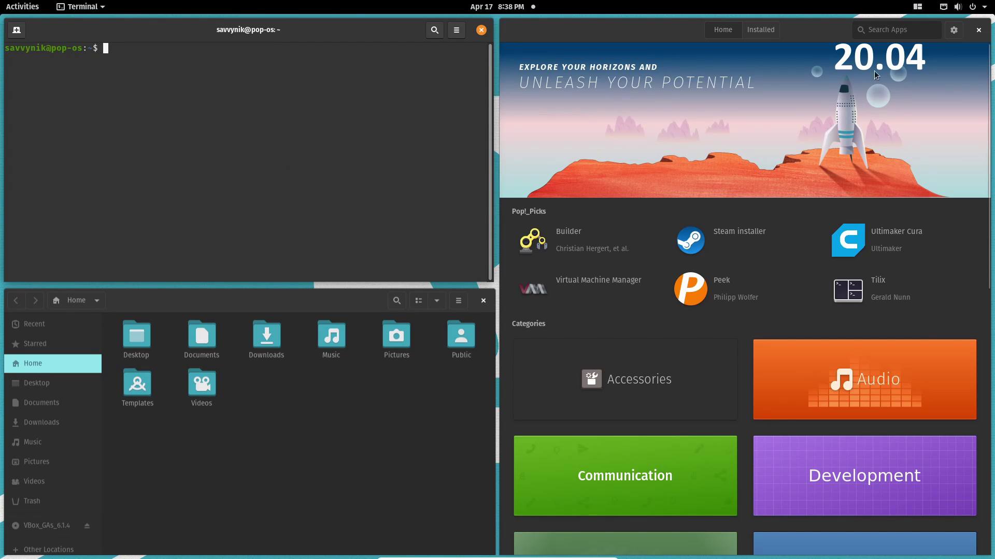
# Enable Show Active Hint, cycle focus across tiles with Super+arrows, and open Virtual Machine Manager in Pop!_Shop.
pyautogui.click(917, 6)
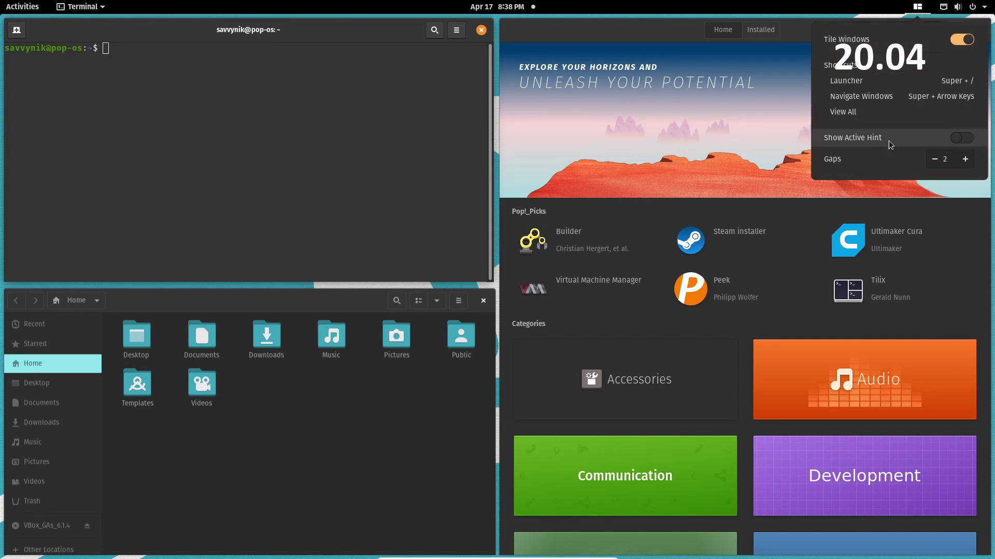
pyautogui.click(961, 145)
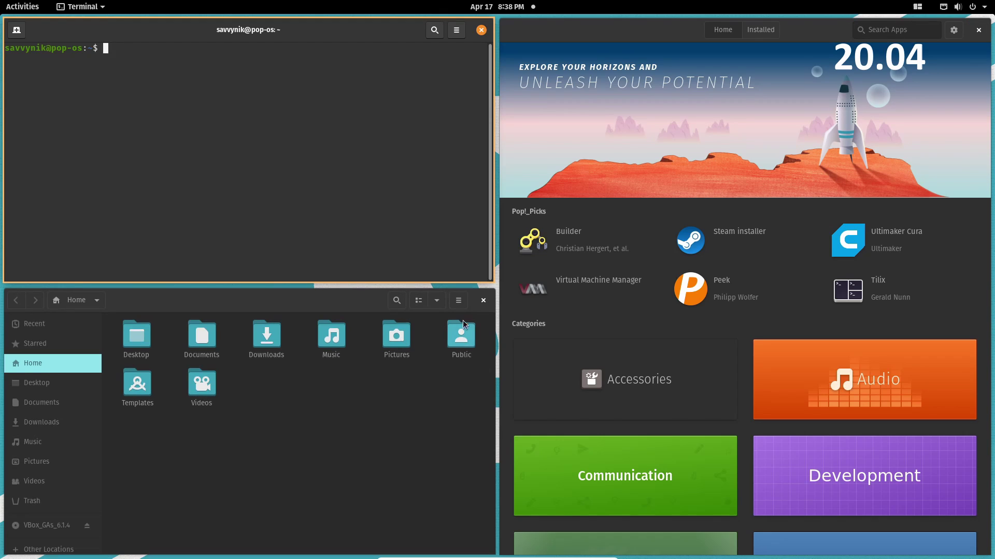
pyautogui.click(412, 482)
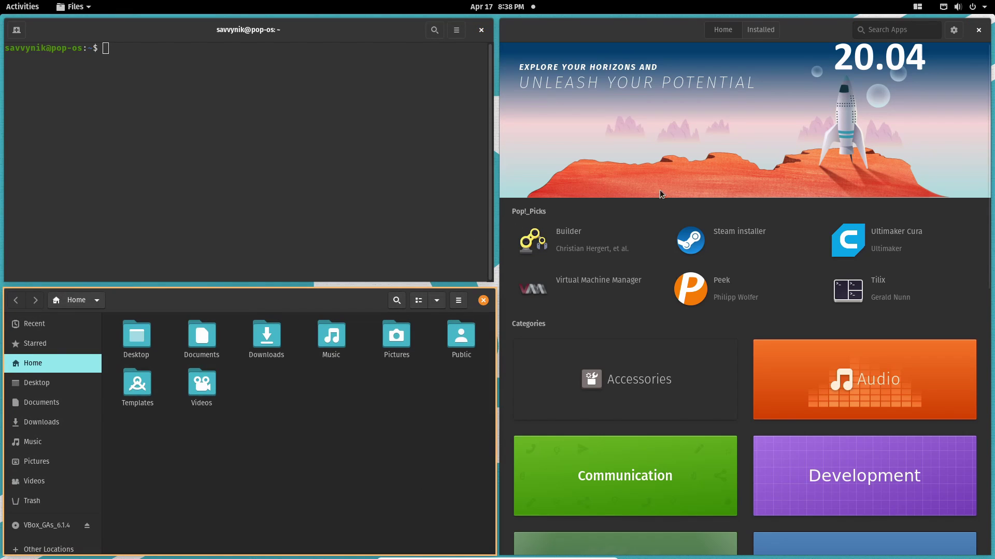
pyautogui.press('super+Right')
pyautogui.press('super+Left')
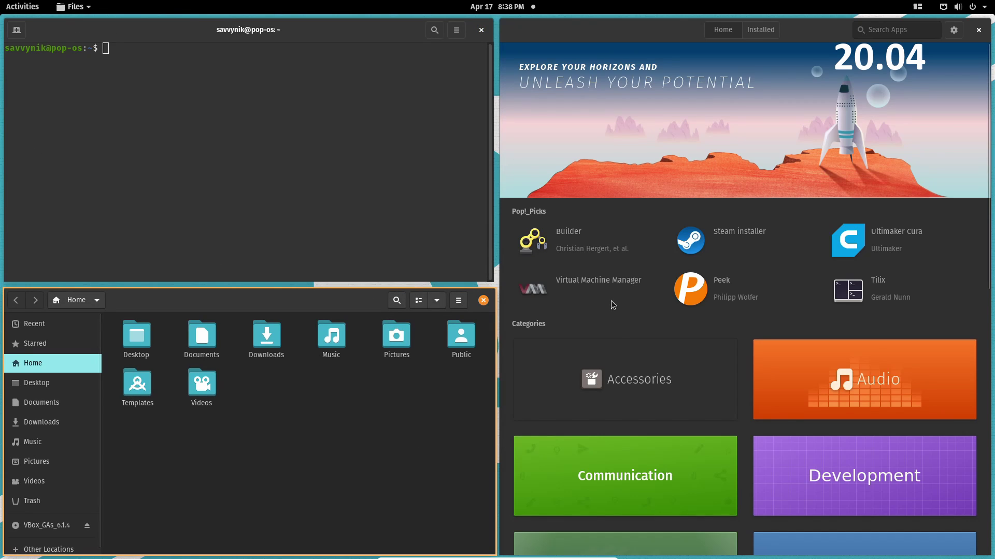
pyautogui.click(583, 282)
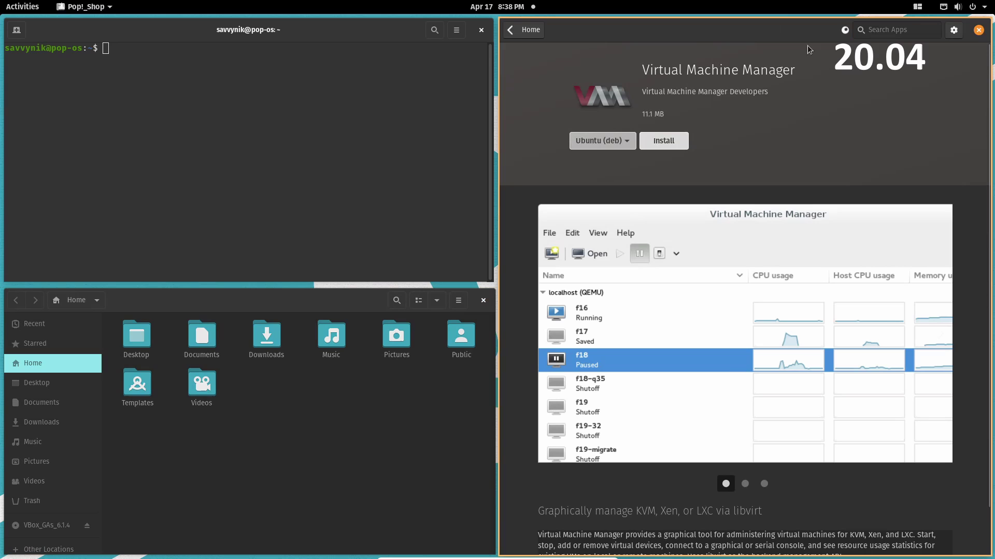
# Widen the tiling gap to 16 with repeated Gaps + presses.
pyautogui.click(917, 7)
pyautogui.click(917, 8)
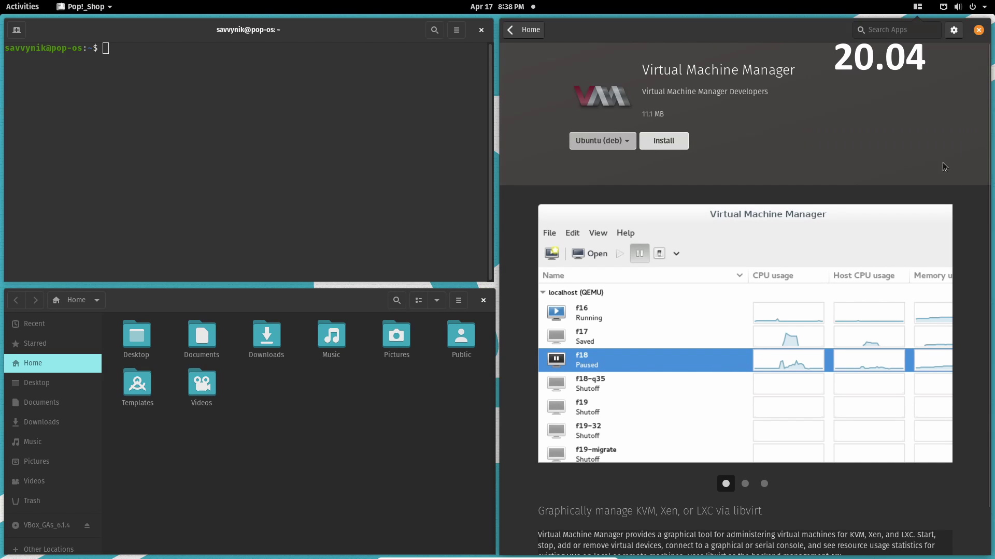
pyautogui.click(920, 6)
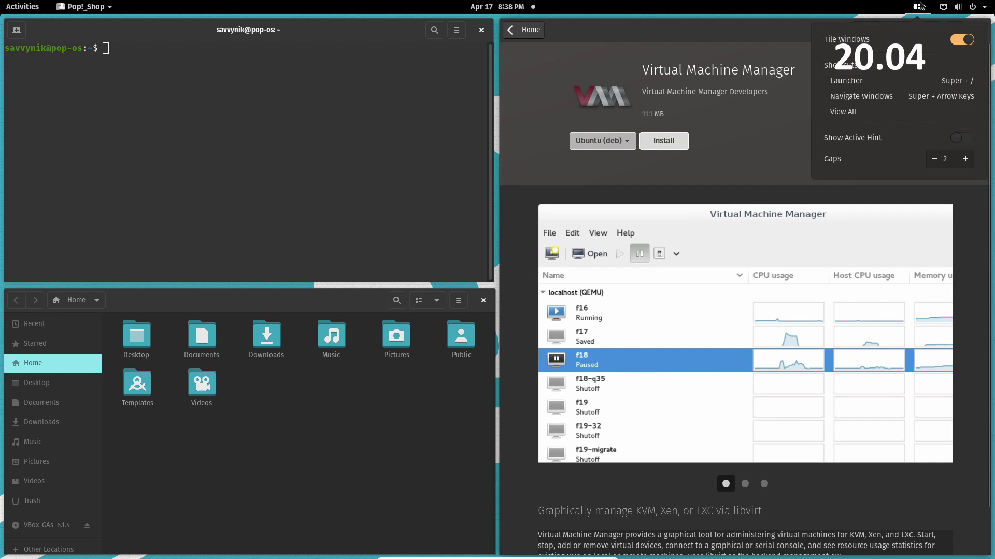
pyautogui.click(966, 161)
pyautogui.click(966, 160)
pyautogui.click(967, 160)
pyautogui.click(966, 161)
pyautogui.click(966, 161)
pyautogui.click(966, 160)
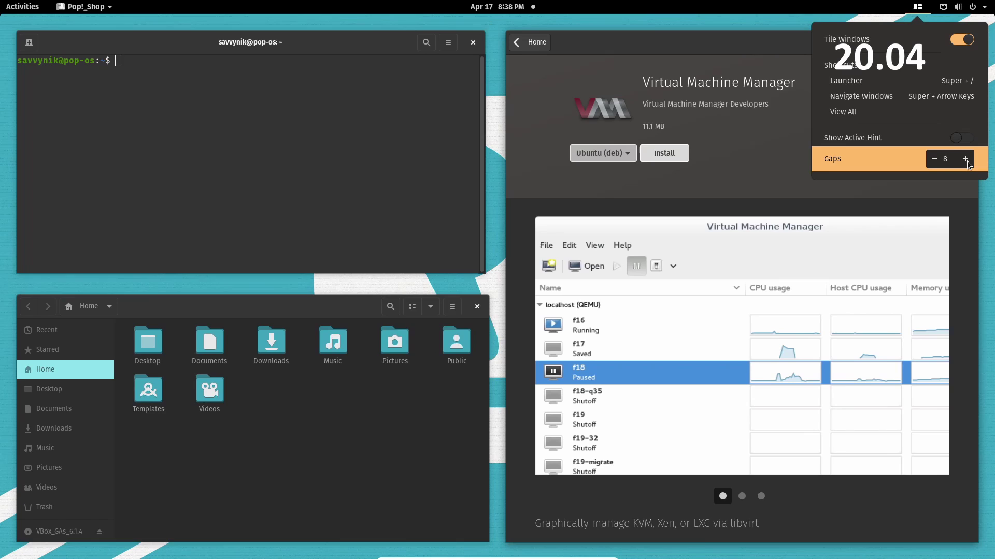
pyautogui.click(966, 161)
pyautogui.click(967, 160)
pyautogui.click(966, 160)
pyautogui.click(967, 161)
pyautogui.click(967, 161)
pyautogui.click(967, 160)
pyautogui.click(966, 161)
pyautogui.click(966, 161)
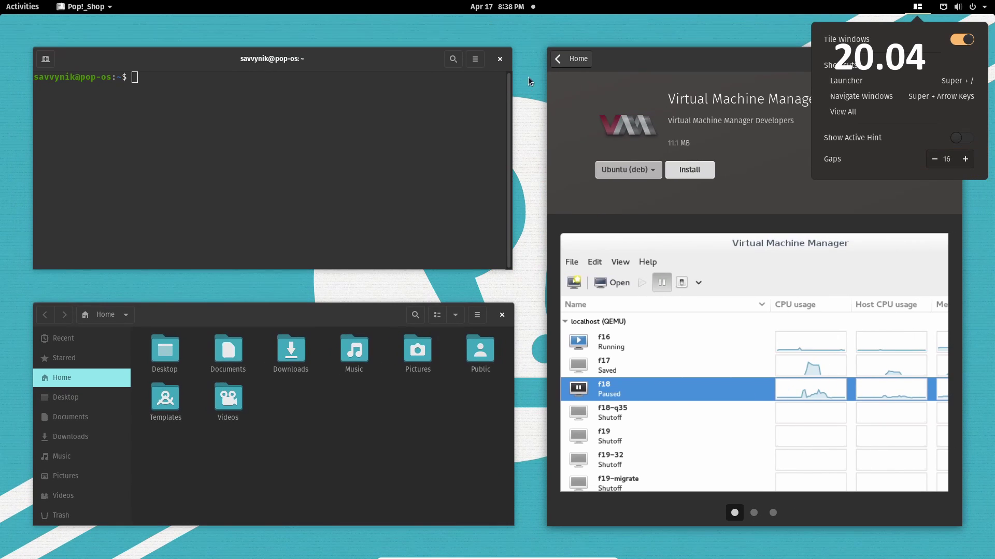
pyautogui.click(458, 48)
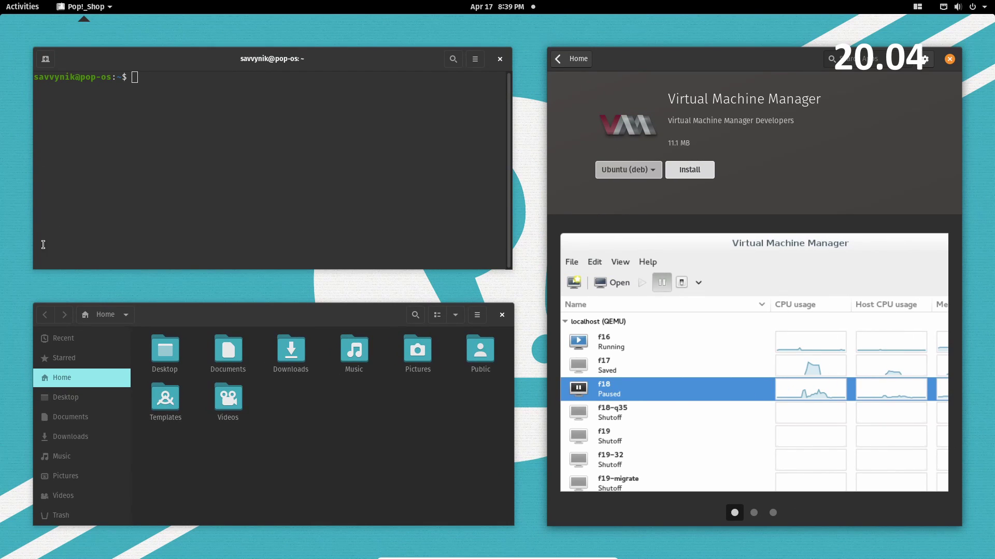
# Enter 2 as the gap value, then reduce the gap to 1.
pyautogui.click(917, 7)
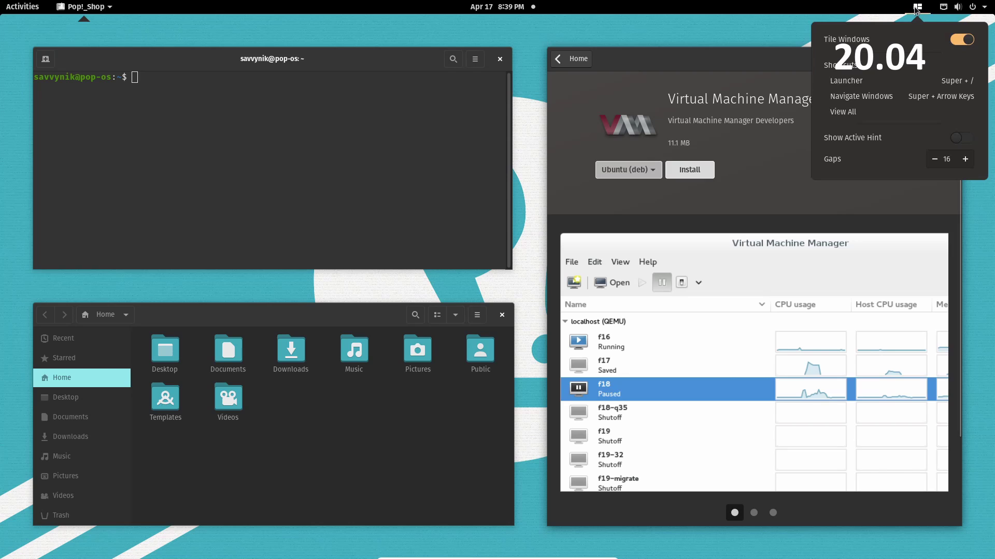
pyautogui.doubleClick(956, 160)
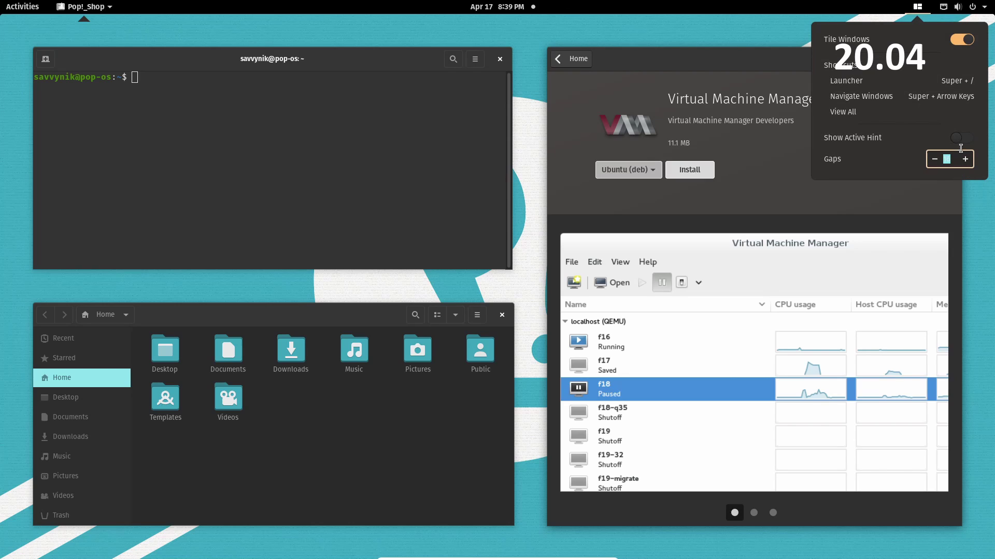
pyautogui.write('2')
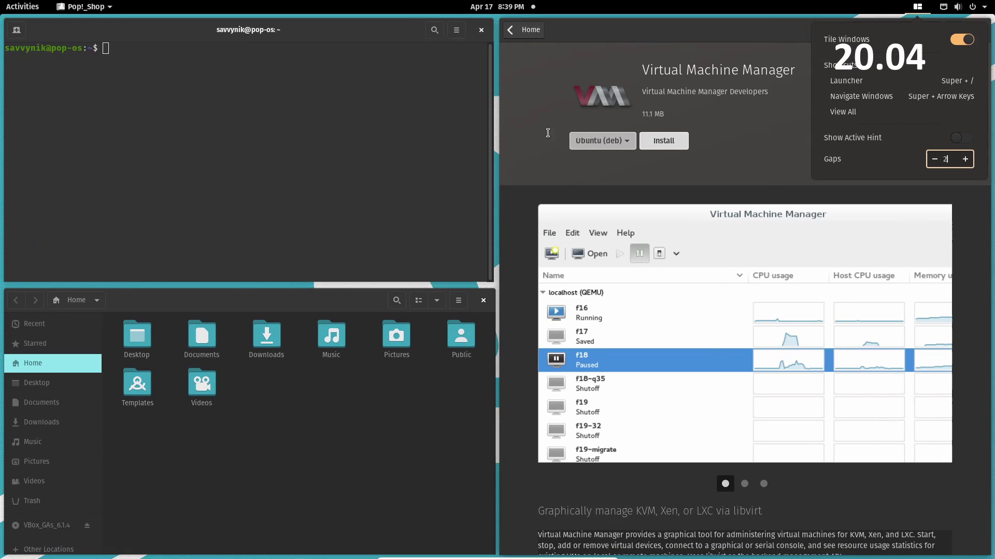
pyautogui.click(498, 162)
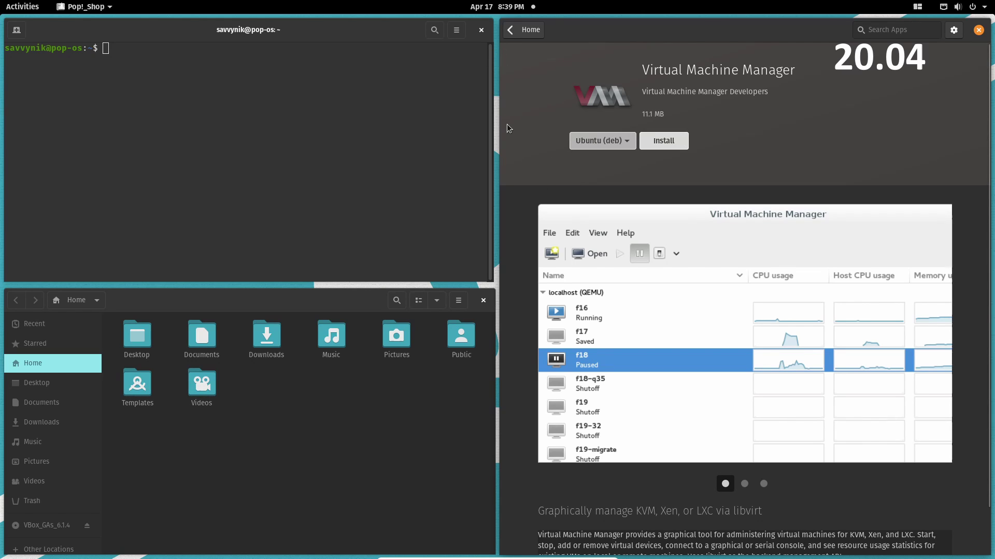
pyautogui.click(917, 7)
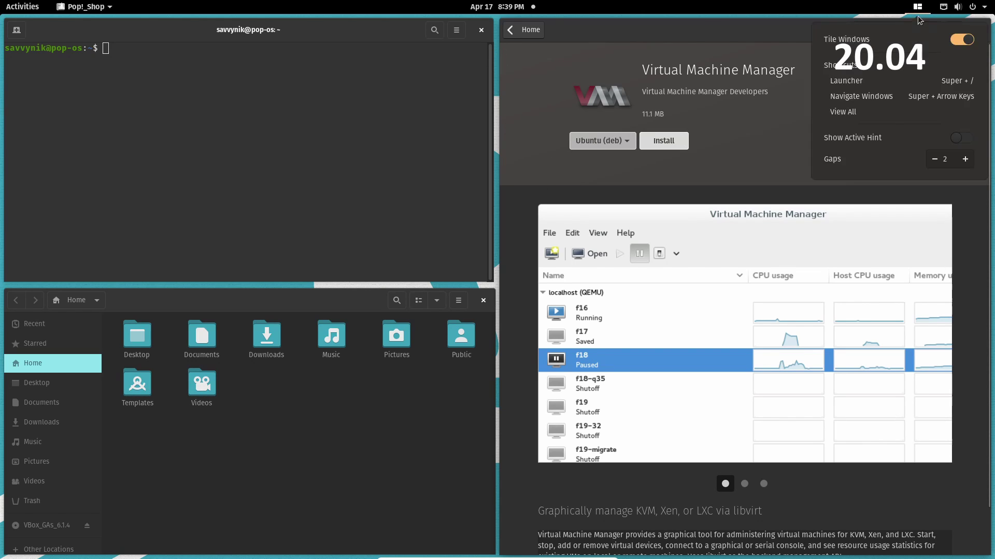
pyautogui.click(934, 159)
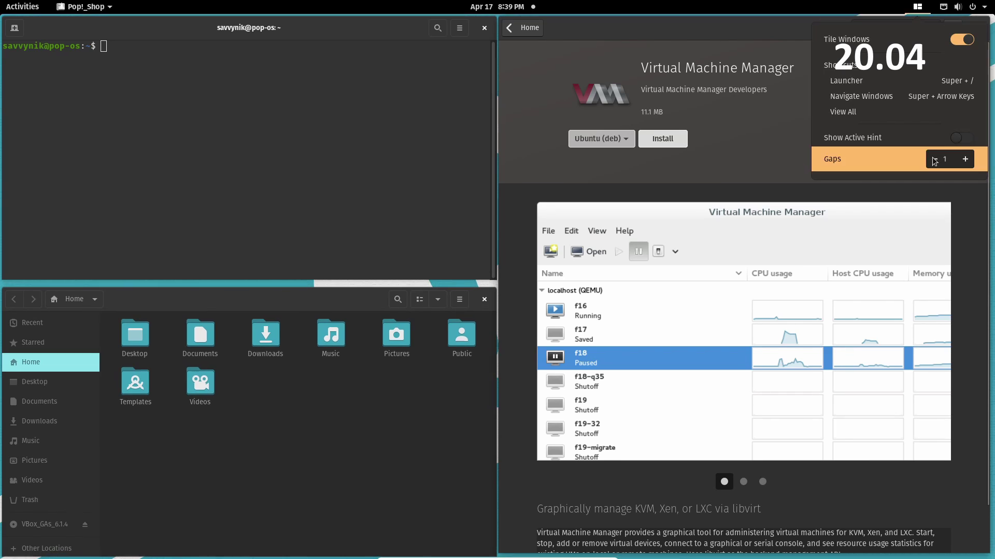
pyautogui.click(467, 289)
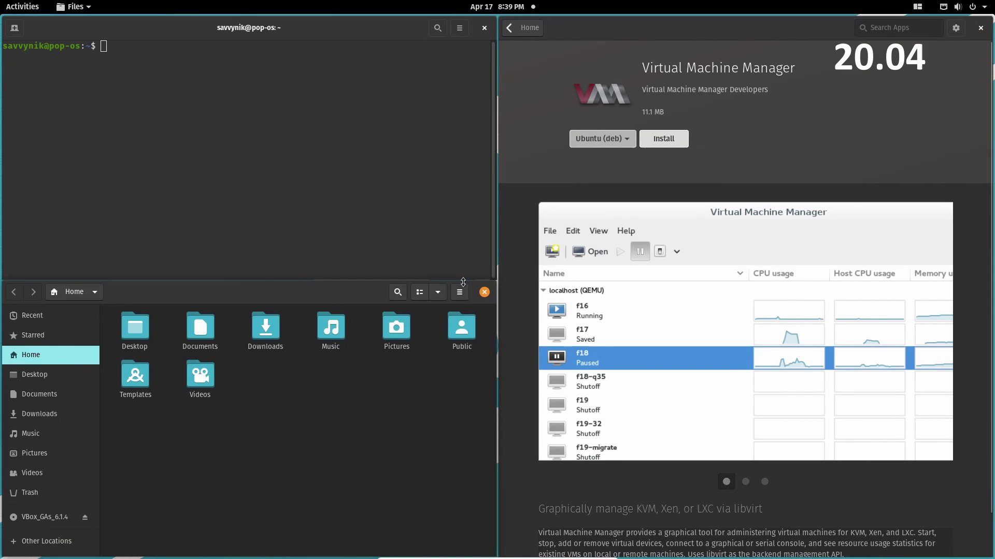
# Turn Tile Windows off, reposition the floating Pop!_Shop window, then turn tiling back on.
pyautogui.click(918, 7)
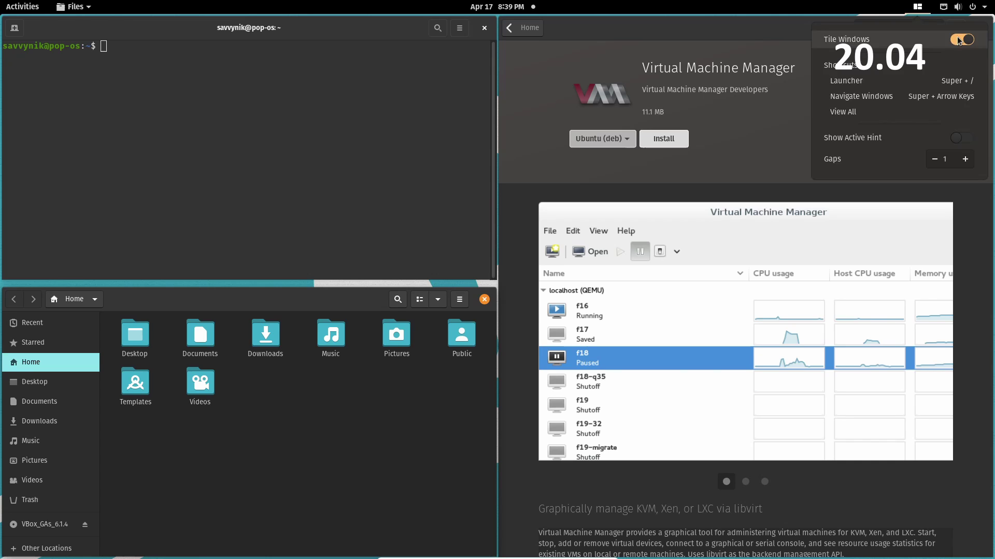
pyautogui.click(730, 27)
pyautogui.moveTo(729, 27); pyautogui.dragTo(136, 69)
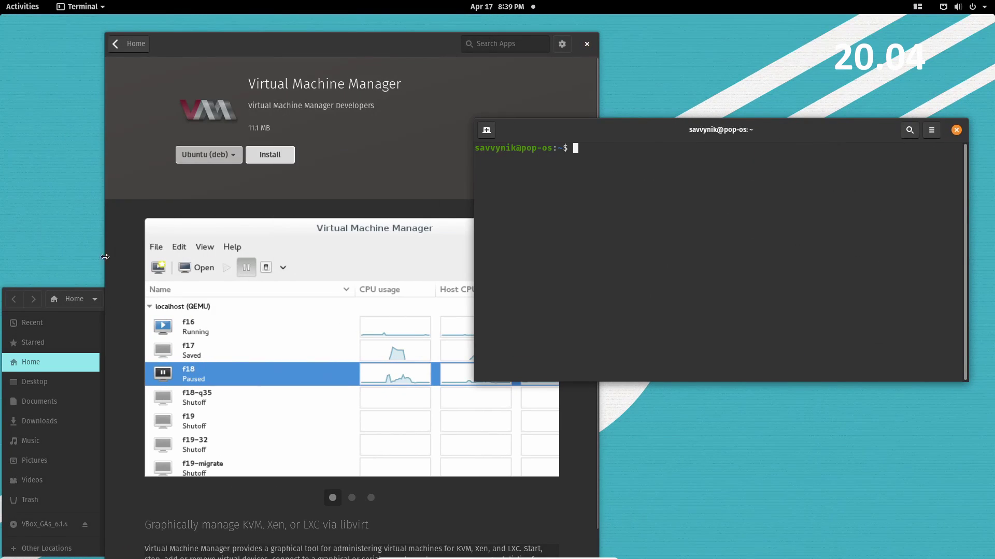
pyautogui.click(914, 10)
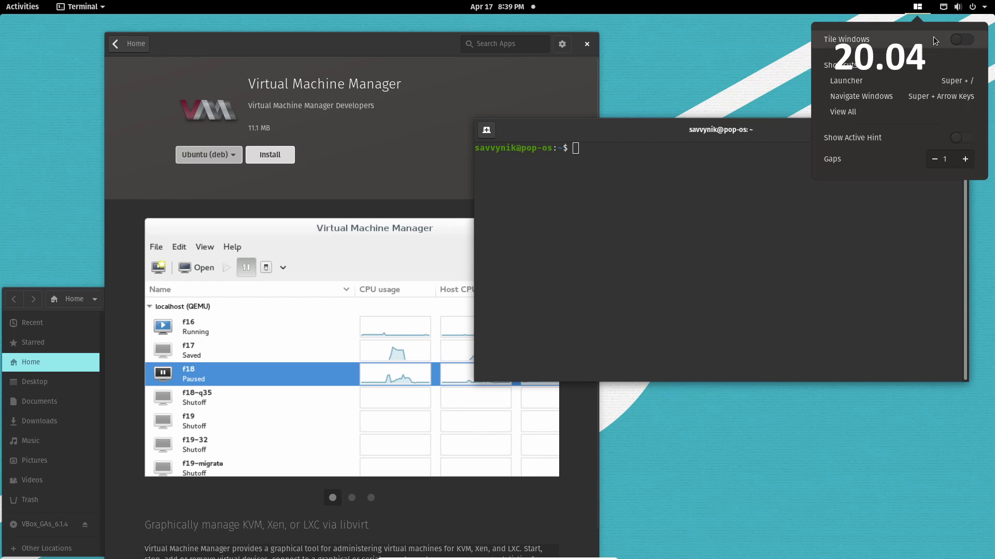
pyautogui.click(946, 44)
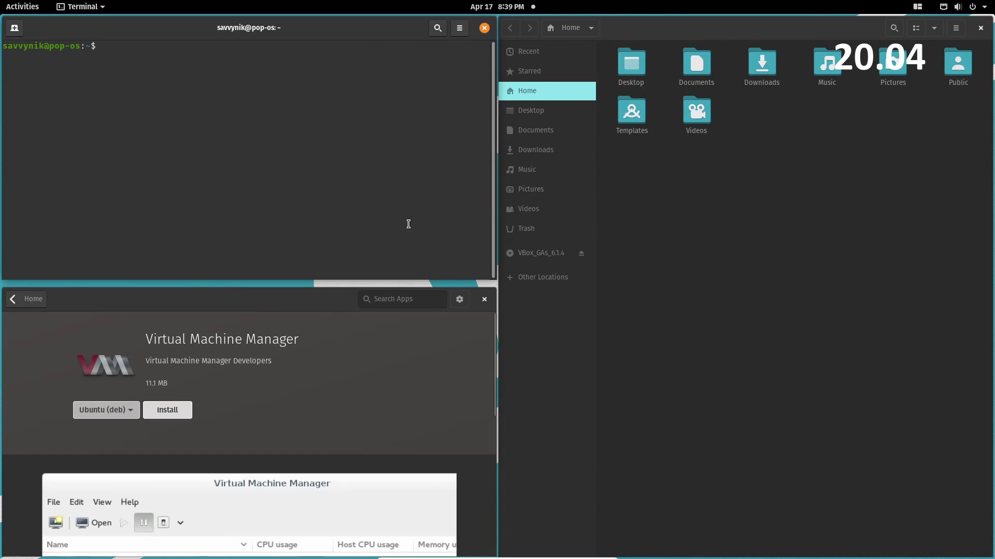
# Rearrange tiles: Files top-left, Pop!_Shop below it, terminal filling the right half.
pyautogui.moveTo(302, 290); pyautogui.dragTo(679, 309)
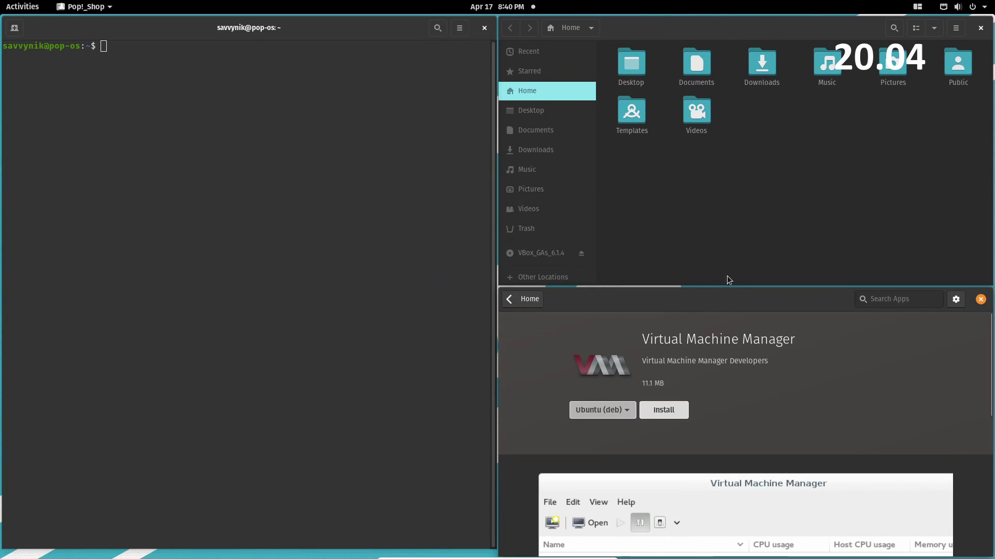
pyautogui.moveTo(748, 38); pyautogui.dragTo(324, 275)
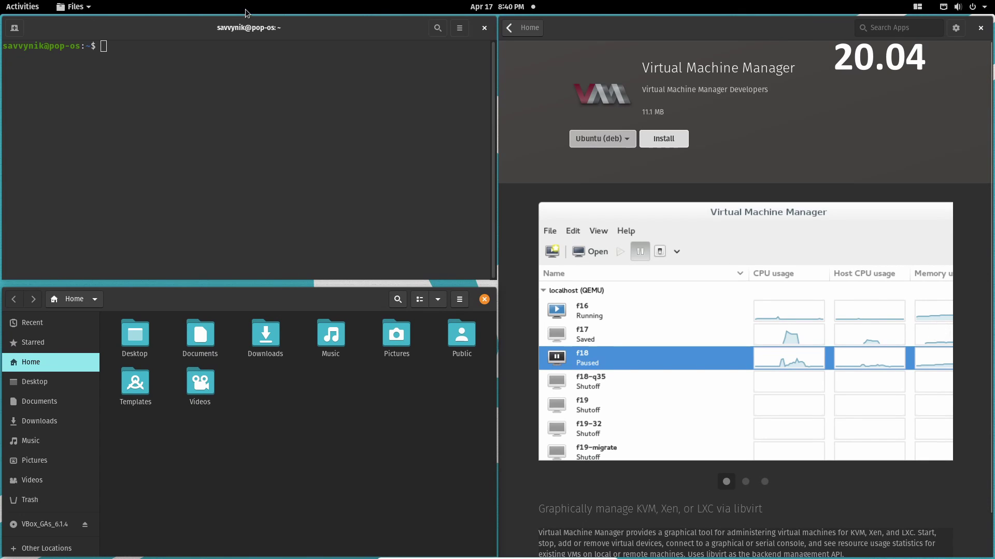
pyautogui.press('super+Up')
pyautogui.press('super+shift+Right')
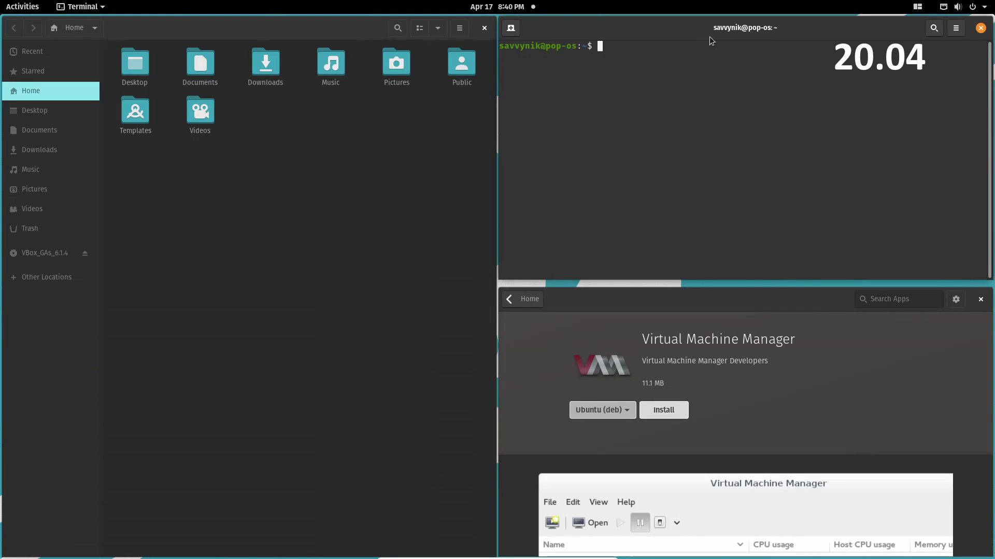
pyautogui.moveTo(686, 299); pyautogui.dragTo(205, 290)
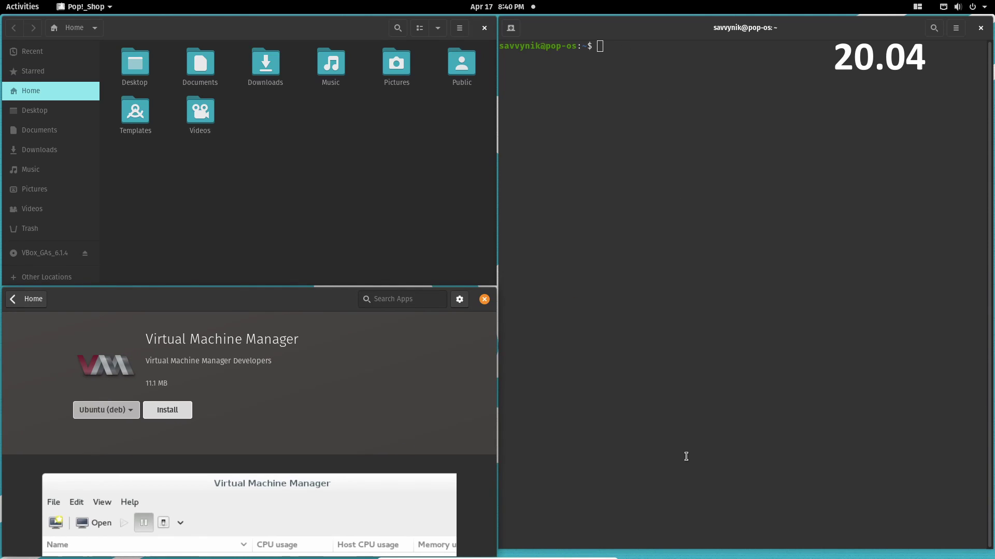
pyautogui.click(616, 547)
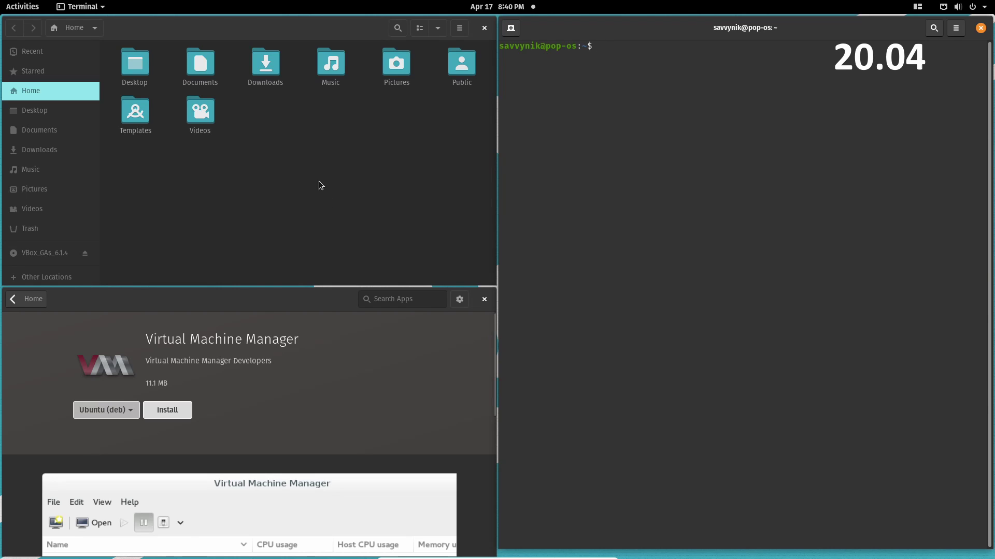
# Open the full Pop!_Shell shortcuts list via View All, then close Files, Pop!_Shop and Terminal.
pyautogui.click(917, 7)
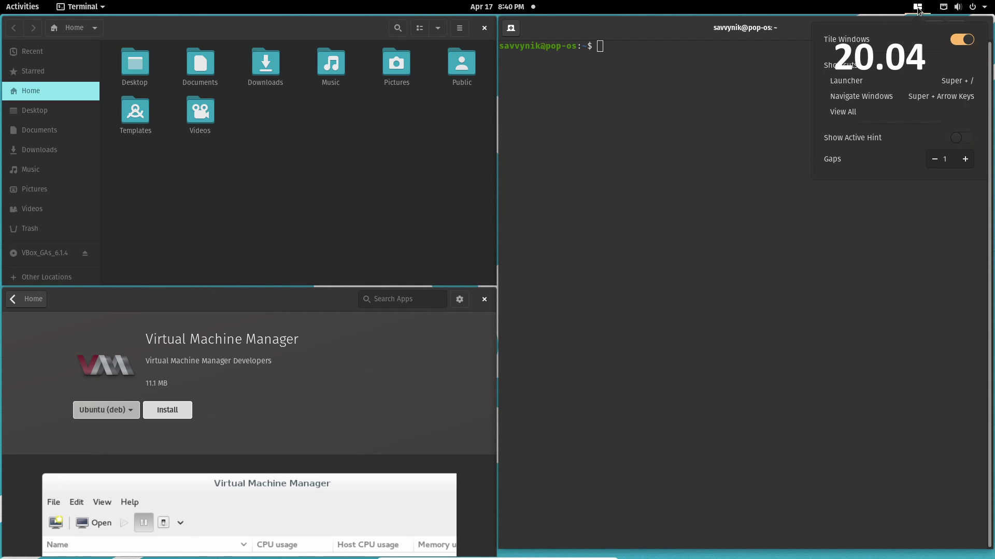
pyautogui.click(867, 76)
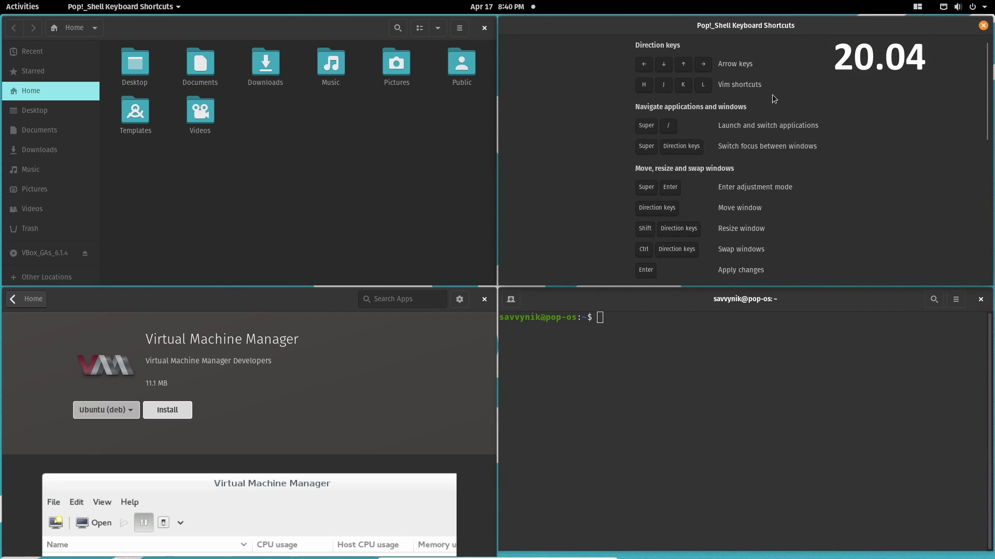
pyautogui.click(484, 26)
pyautogui.click(485, 27)
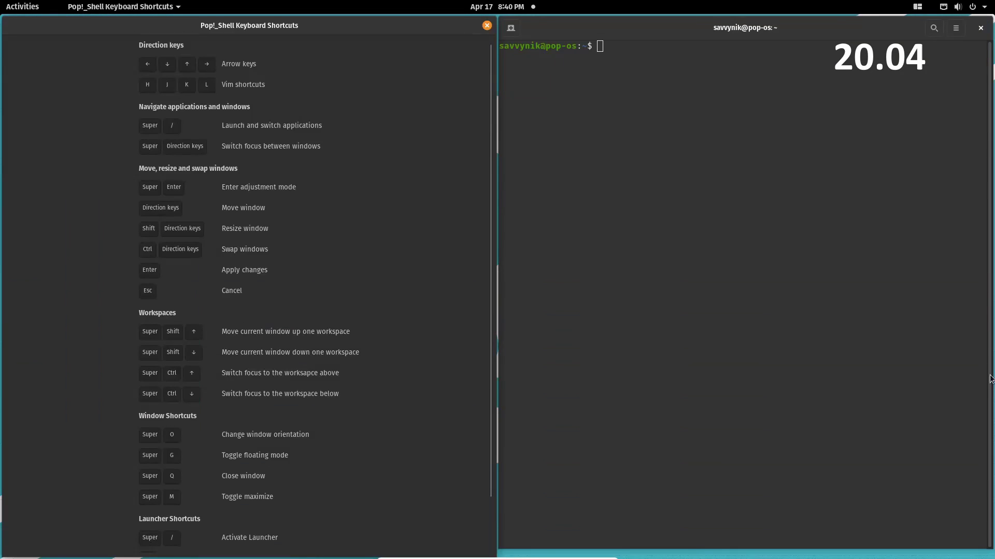
pyautogui.click(981, 29)
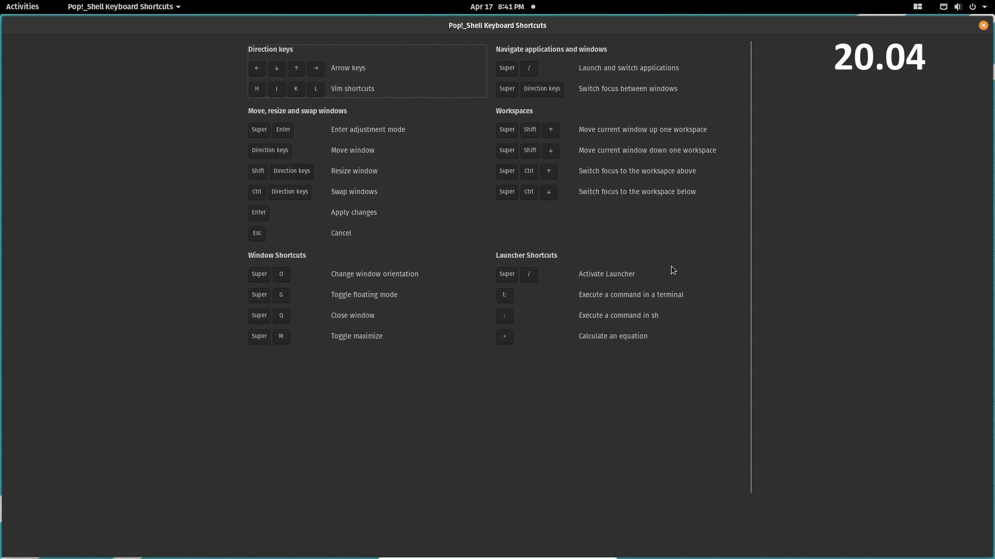
# Launch Terminal by searching 'term' in the Super+/ launcher, then reopen and dismiss the launcher.
pyautogui.press('super+slash')
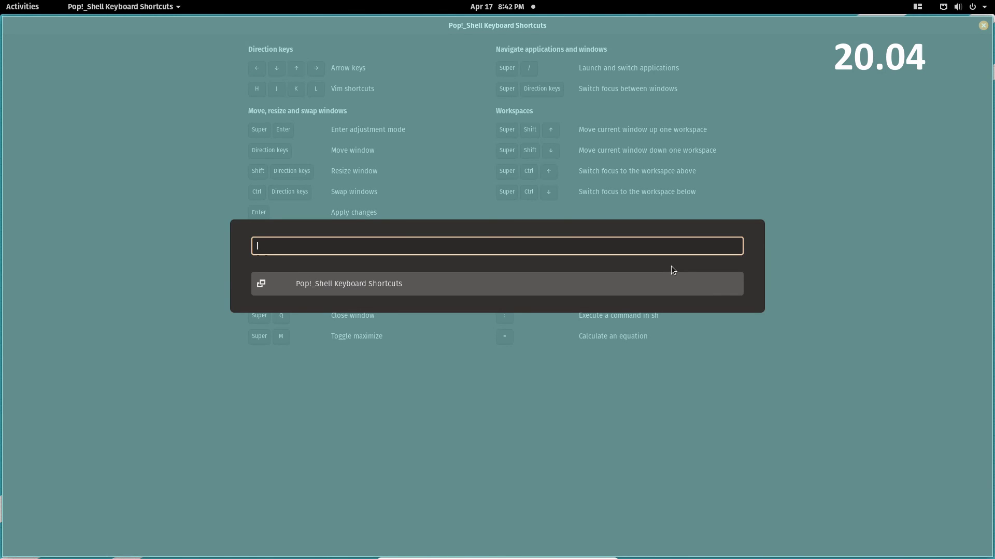
pyautogui.write('terminal')
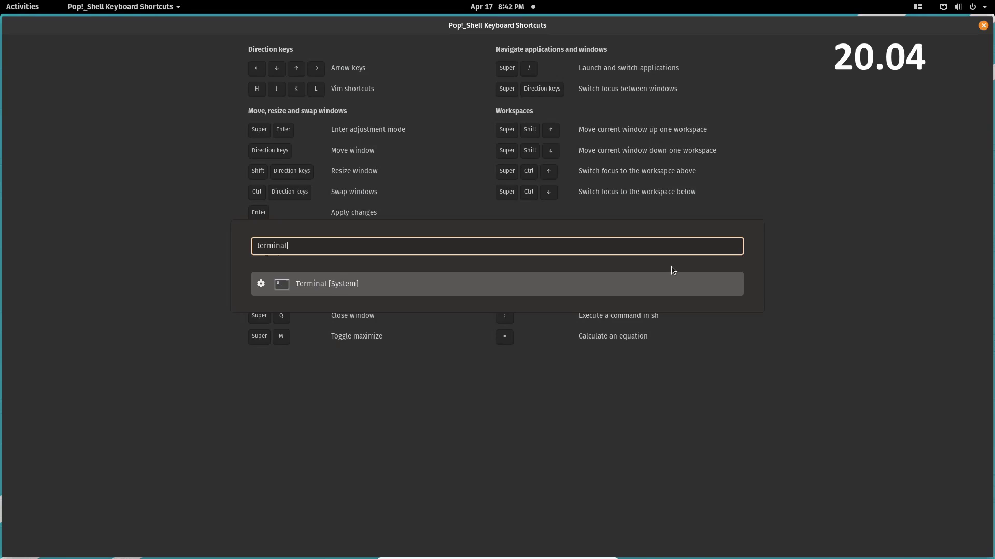
pyautogui.press('Return')
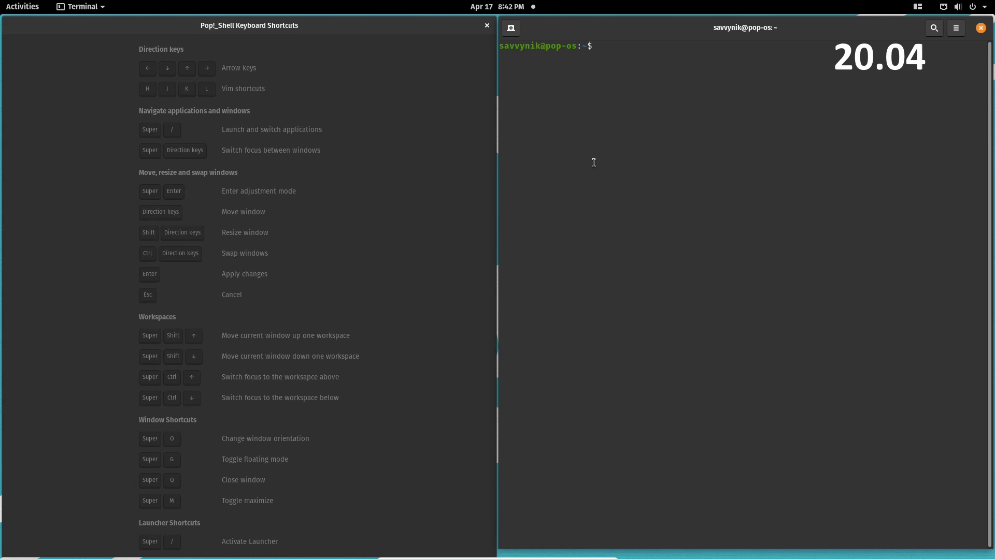
pyautogui.press('super+slash')
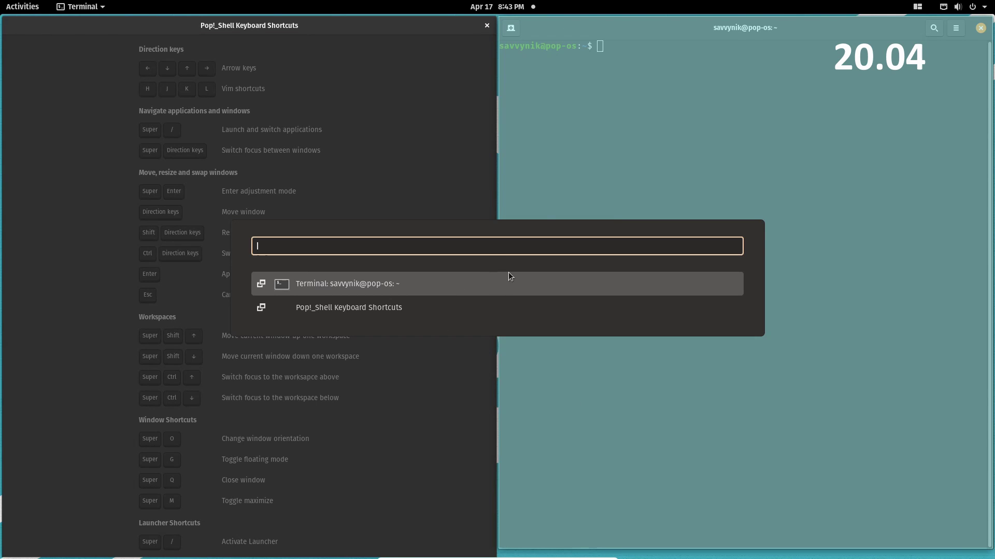
pyautogui.press('Return')
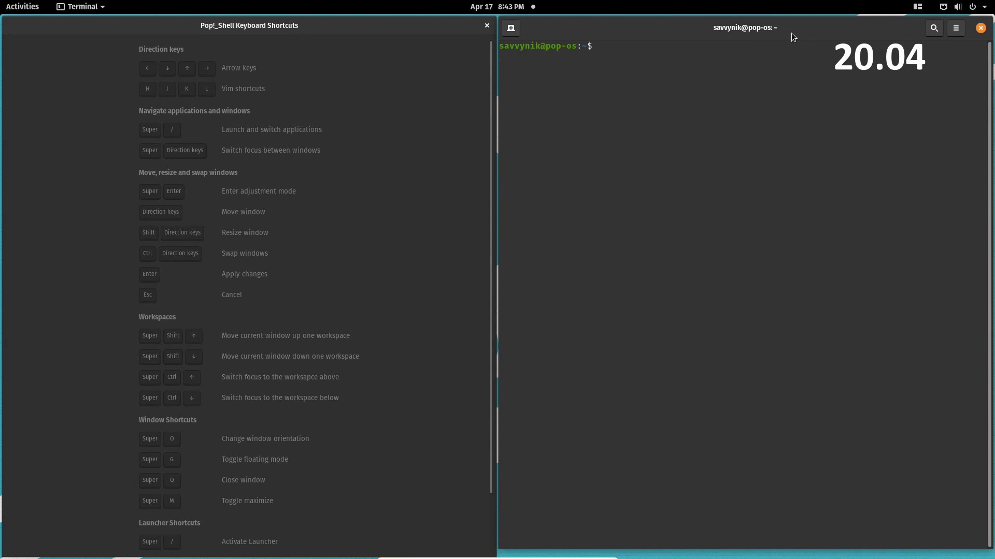
# Maximize the shortcuts window with Super+M and launch Firefox and Pop!_Shop from the dock.
pyautogui.click(368, 32)
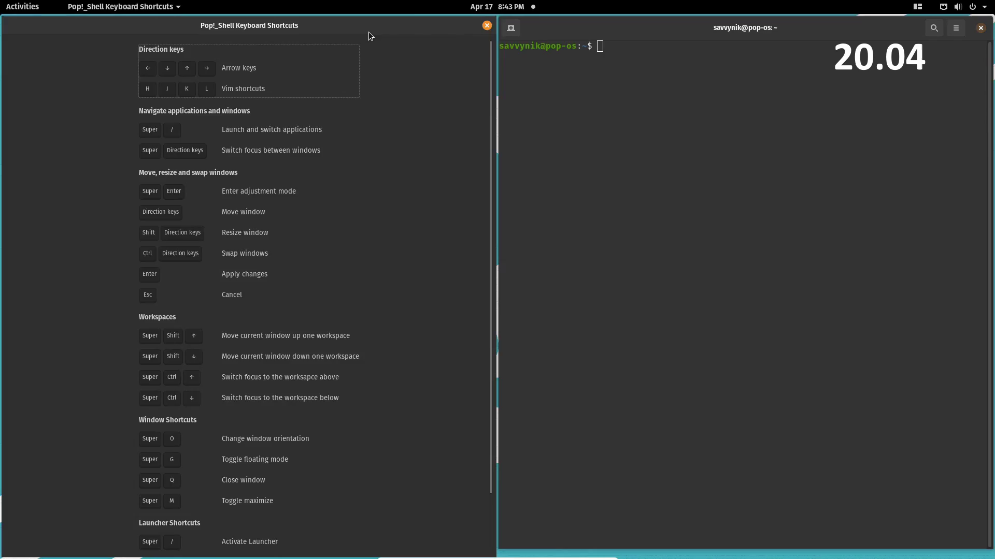
pyautogui.press('super+m')
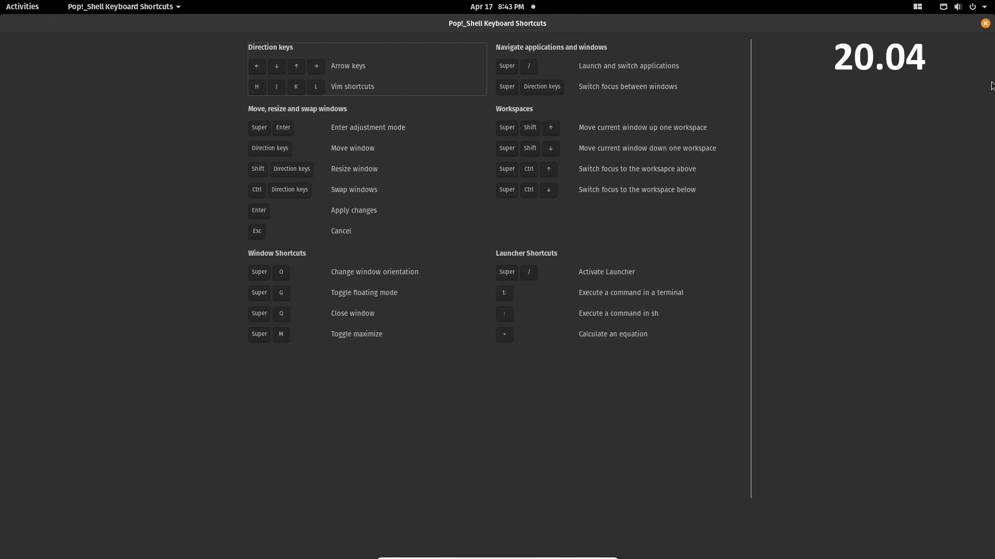
pyautogui.press('super+slash')
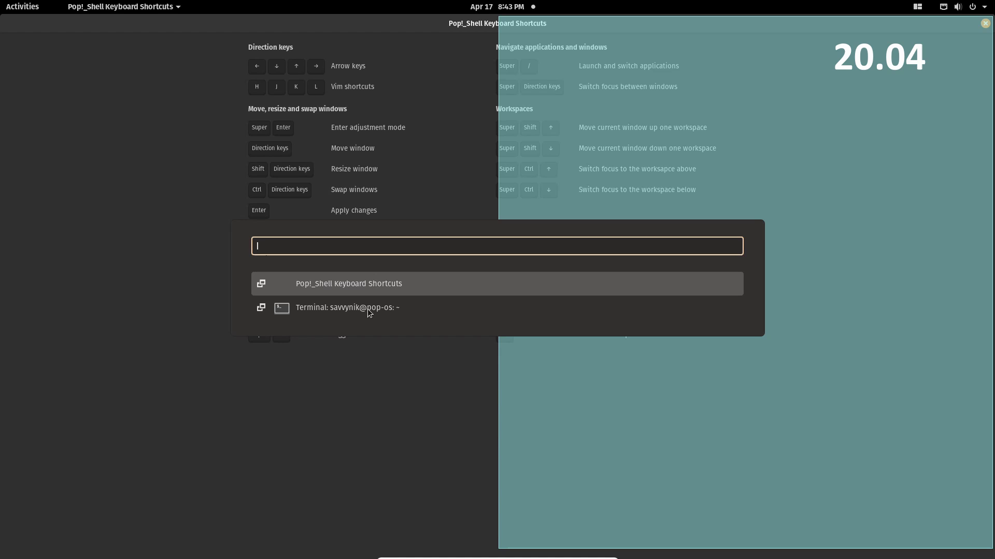
pyautogui.click(21, 6)
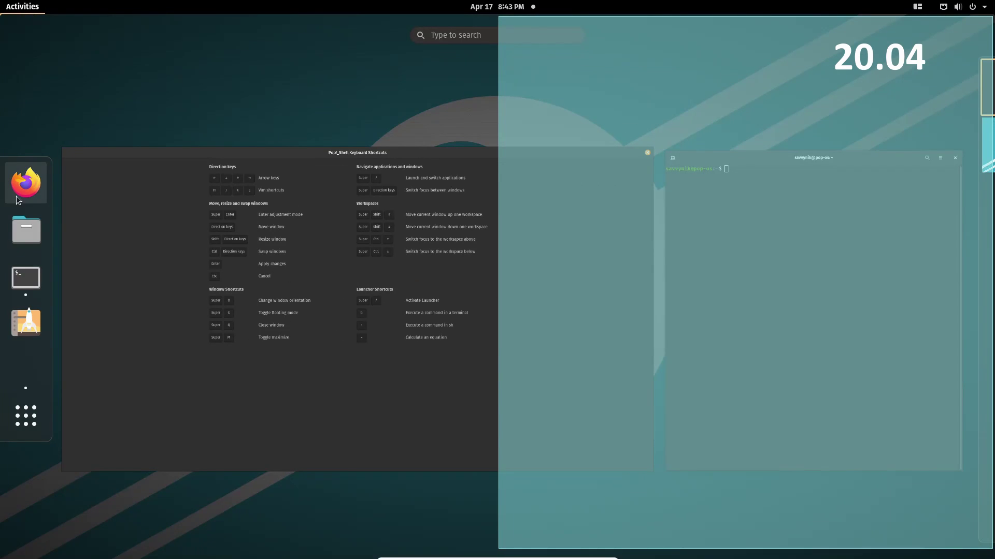
pyautogui.click(19, 199)
pyautogui.press('super')
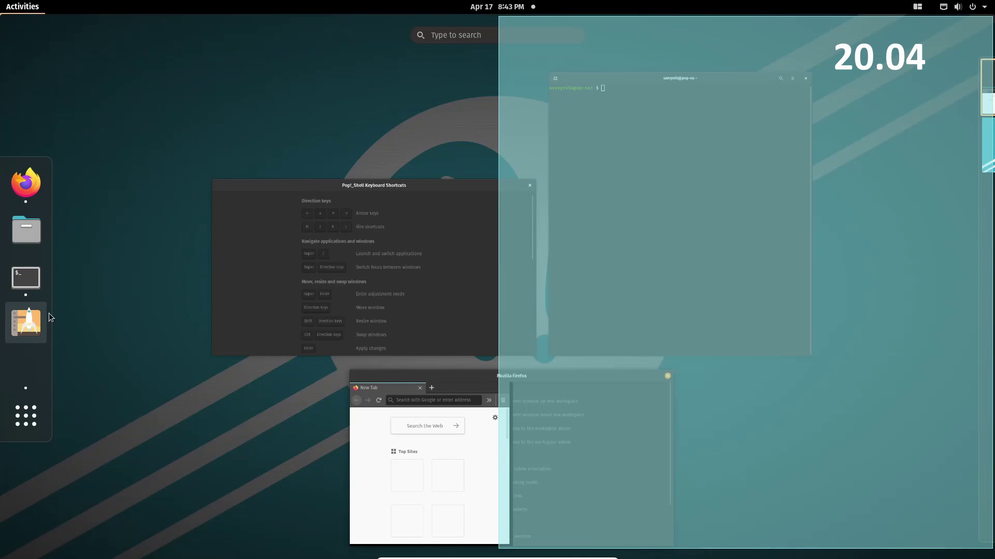
pyautogui.click(48, 316)
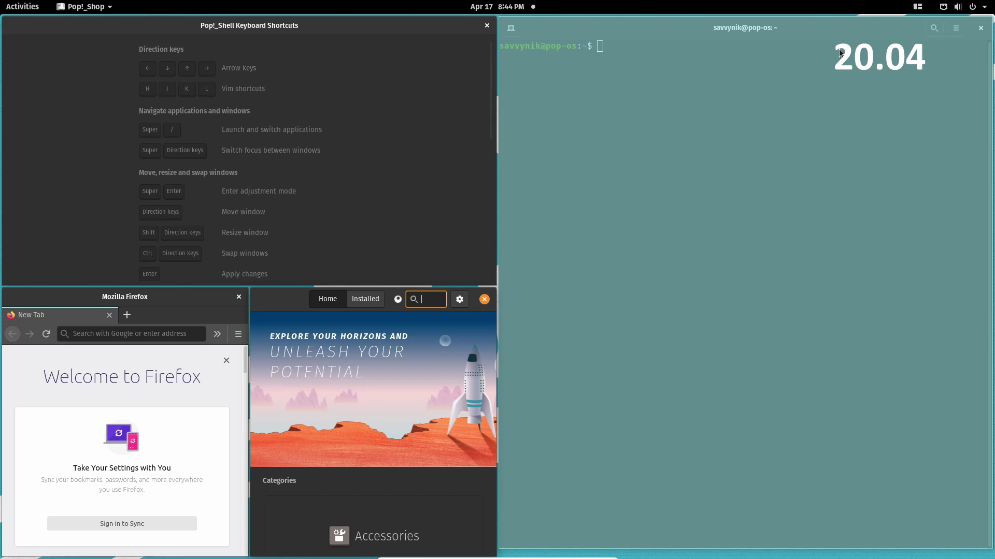
# Turn off window tiling and maximize the terminal by double-clicking its title bar.
pyautogui.click(917, 6)
pyautogui.click(824, 36)
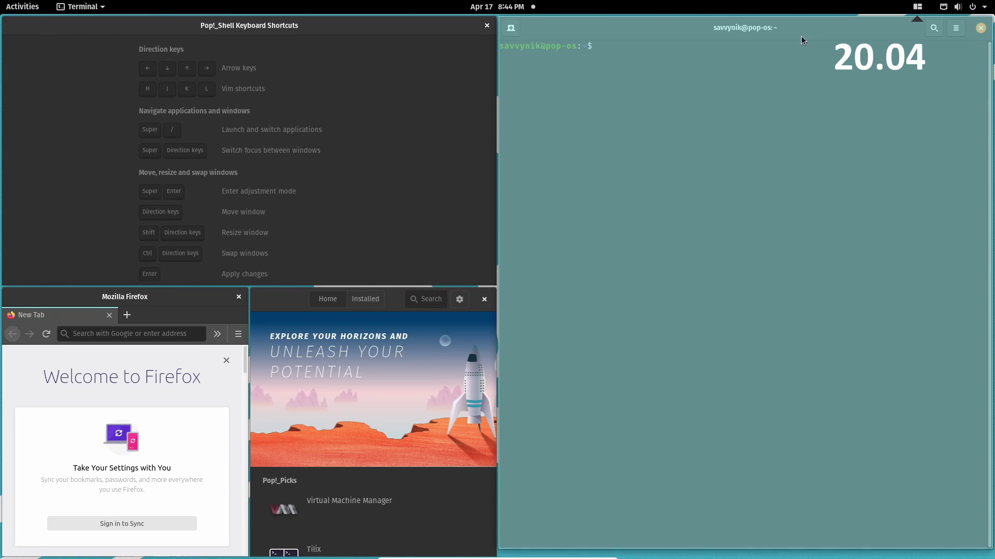
pyautogui.click(642, 43)
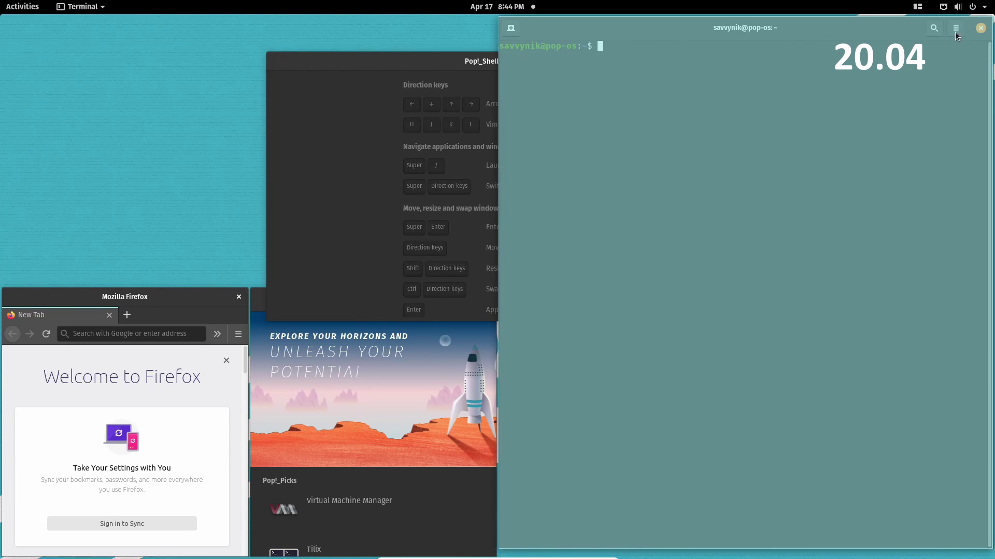
pyautogui.doubleClick(711, 32)
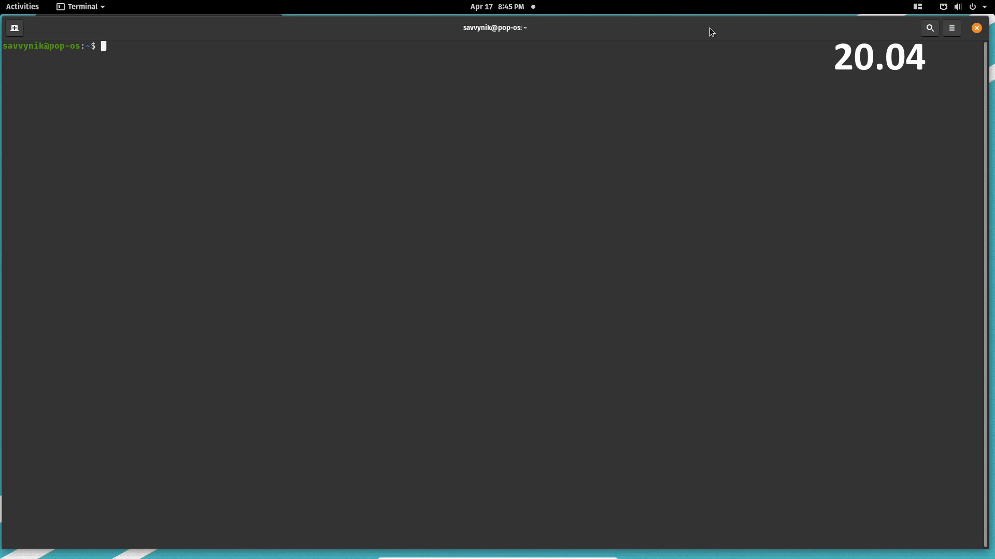
# Switch to Firefox by browsing the open-window list in the Super+/ launcher.
pyautogui.press('super+slash')
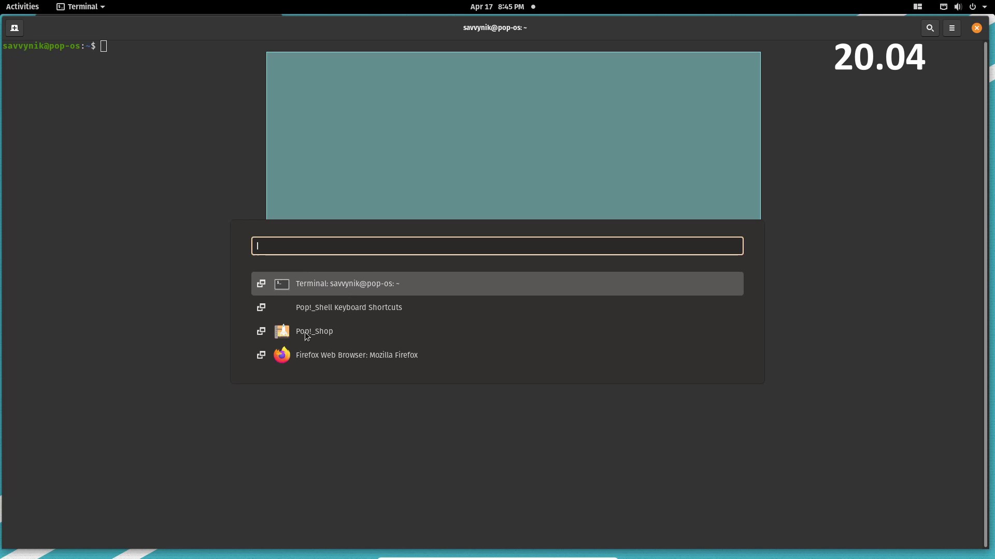
pyautogui.press('Down')
pyautogui.press('Down')
pyautogui.press('Up')
pyautogui.press('Up')
pyautogui.press('Down')
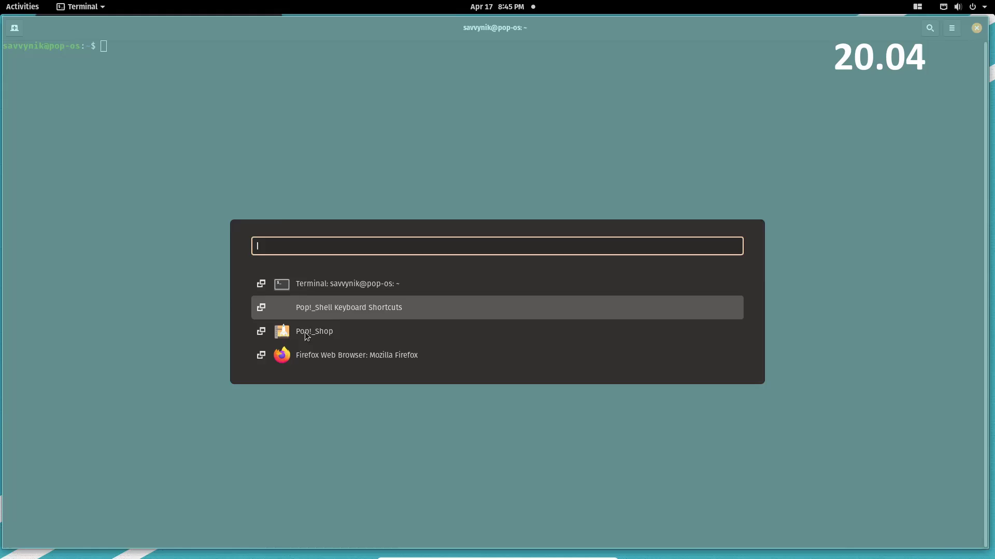
pyautogui.press('Down')
pyautogui.press('Down')
pyautogui.press('Up')
pyautogui.press('Up')
pyautogui.press('Up')
pyautogui.press('Down')
pyautogui.press('Down')
pyautogui.press('Down')
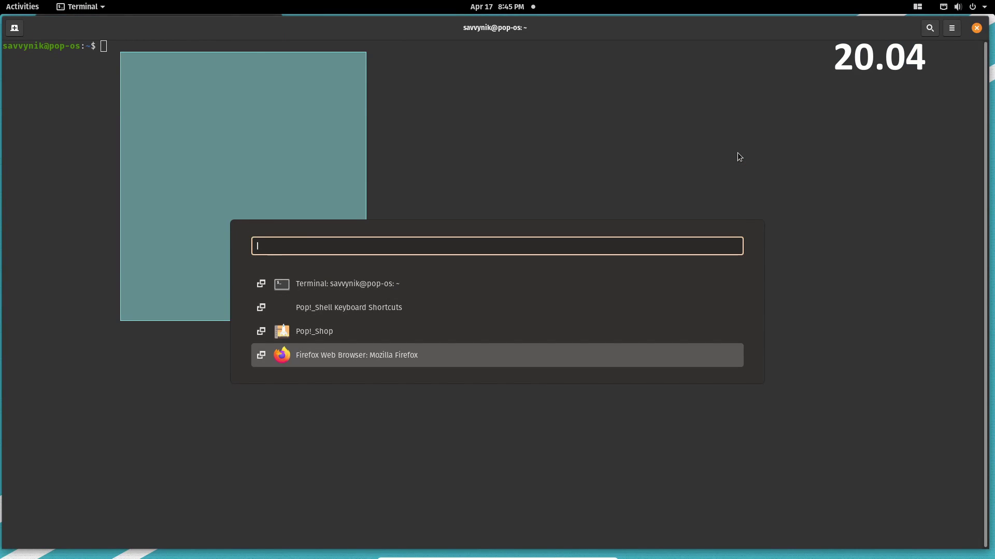
pyautogui.press('Return')
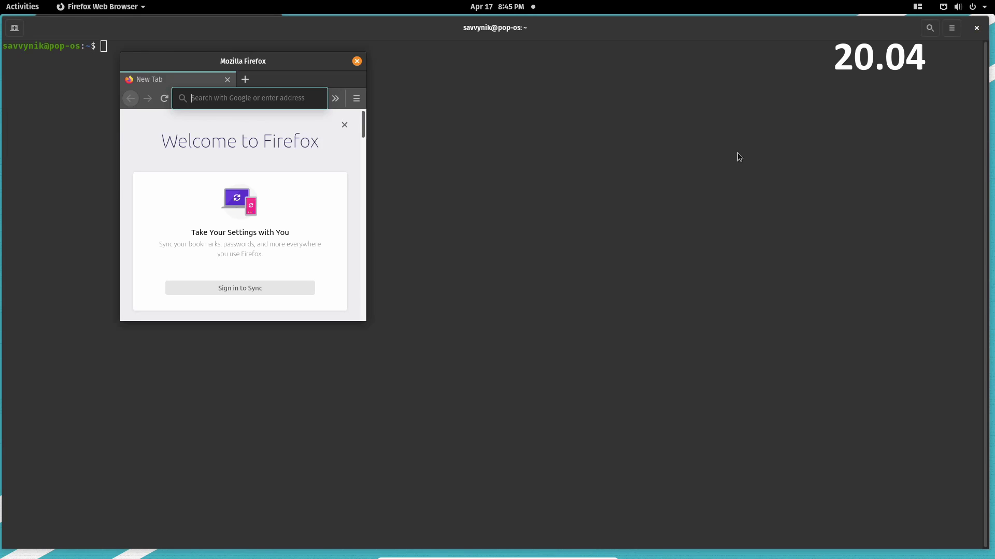
# Close Firefox, the terminal (with Super+Q) and Pop!_Shop.
pyautogui.press('super+slash')
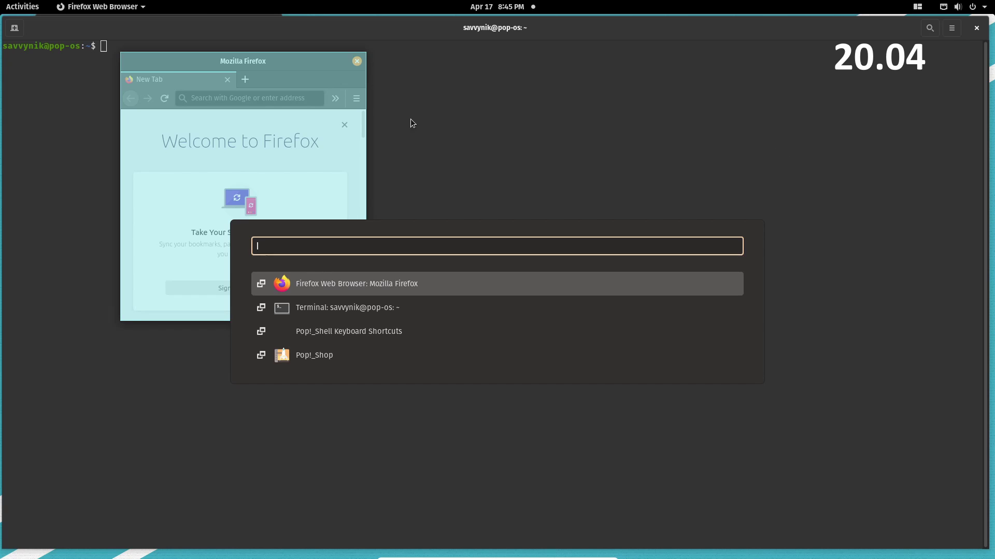
pyautogui.press('Escape')
pyautogui.click(357, 58)
pyautogui.press('super+q')
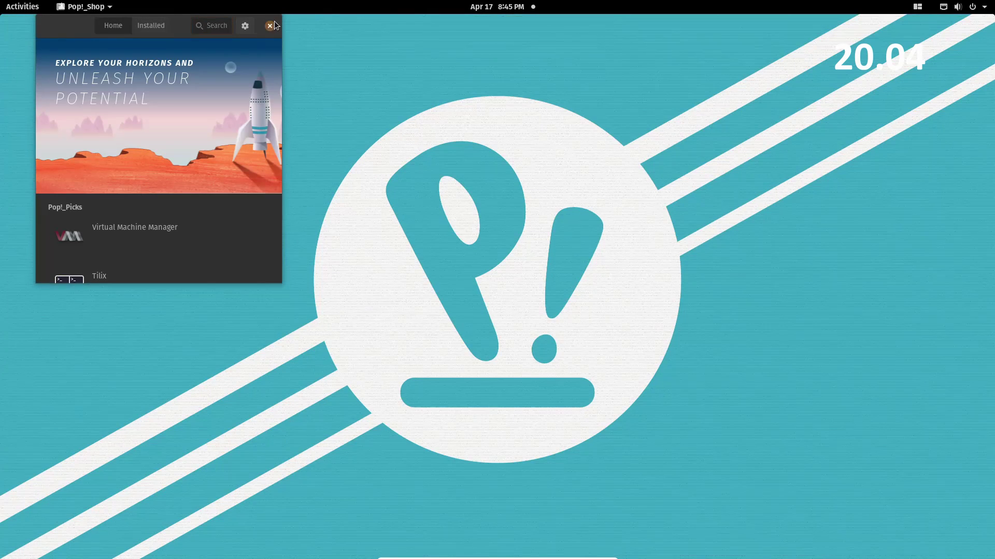
pyautogui.click(273, 25)
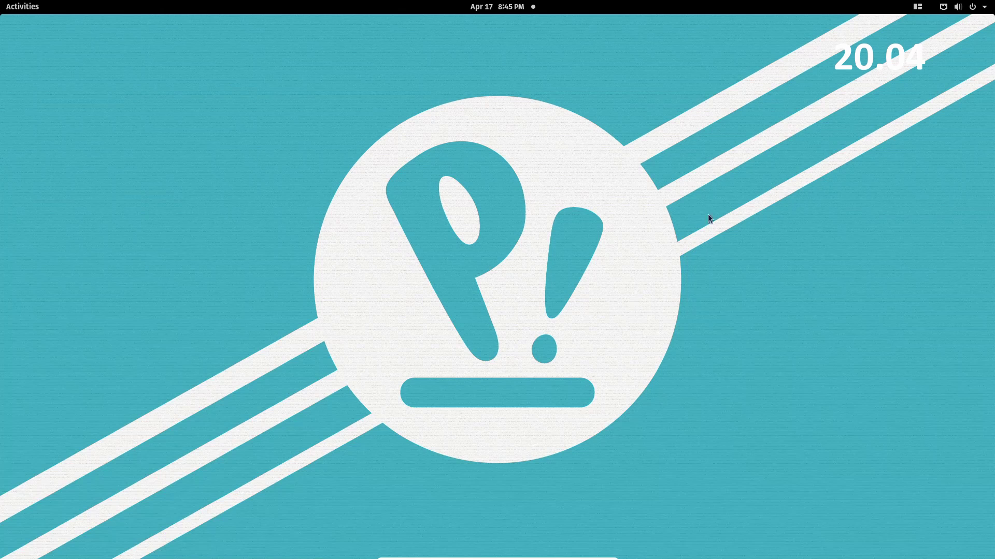
# Show the Activities overview, the clock's calendar panel, and the system menu's Power Off / Log Out options.
pyautogui.press('super')
pyautogui.click(500, 8)
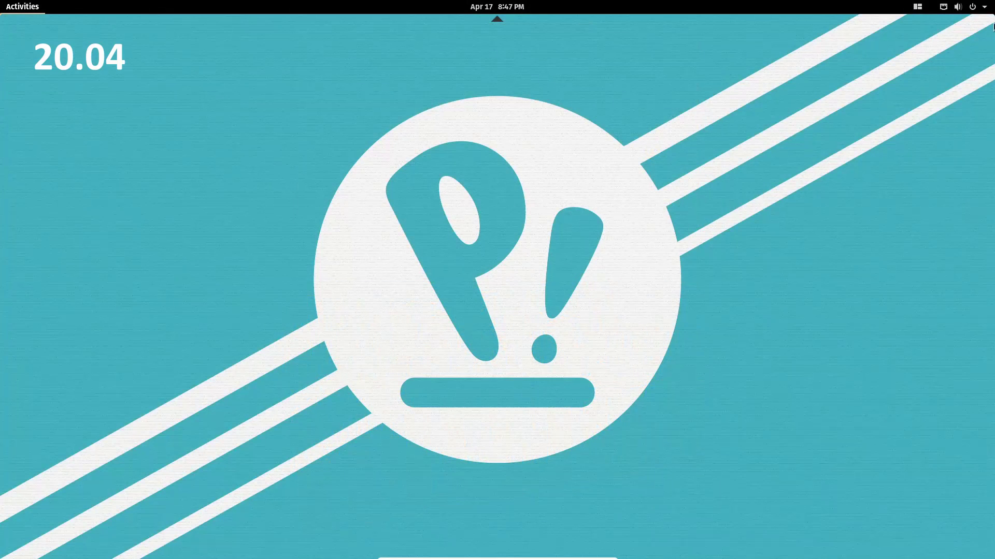
pyautogui.click(976, 9)
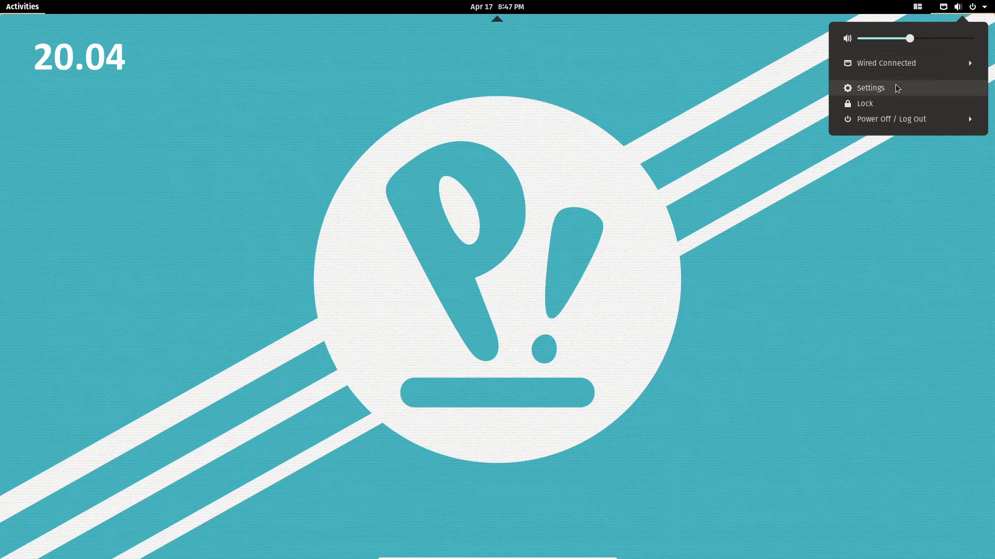
pyautogui.click(892, 125)
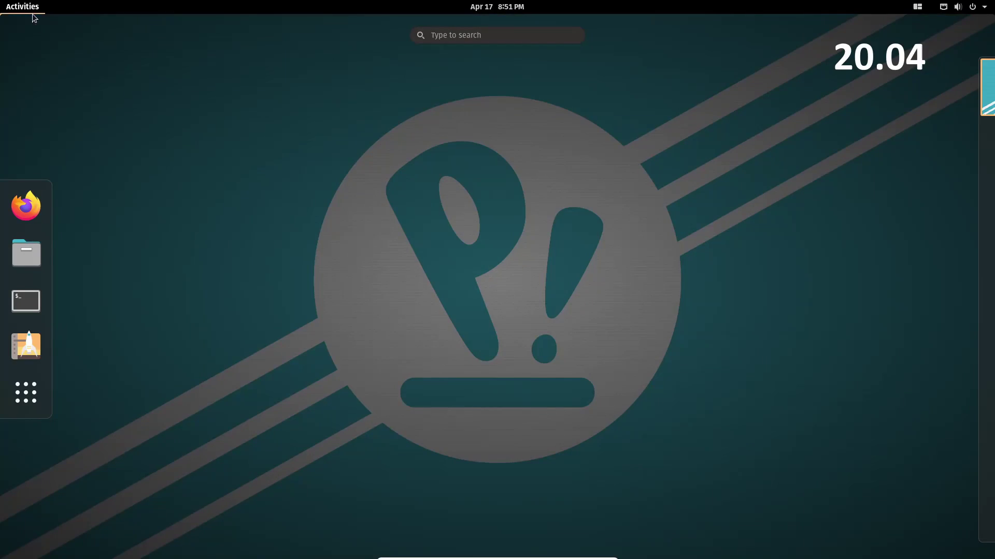
# Open a Terminal from the dock and run htop.
pyautogui.click(32, 292)
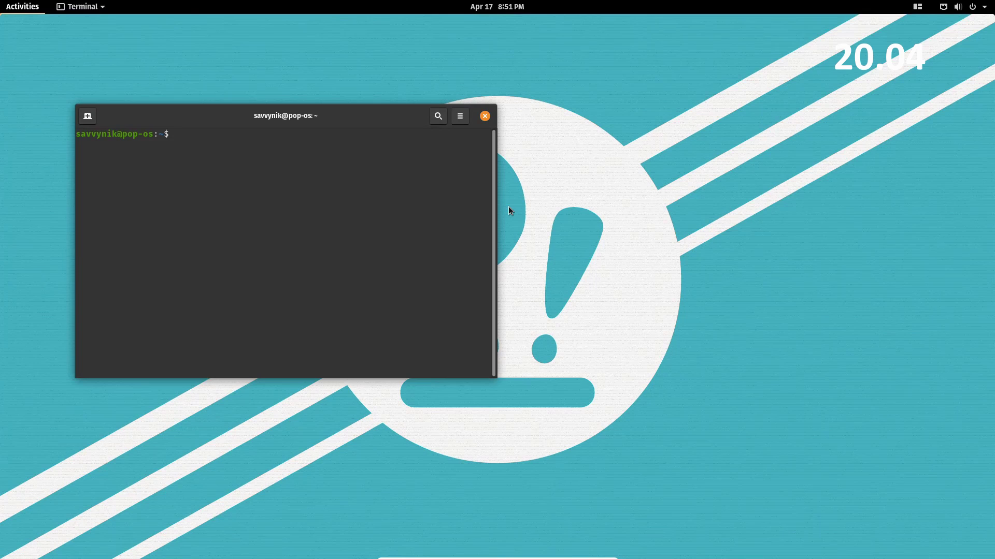
pyautogui.write('htop')
pyautogui.press('Return')
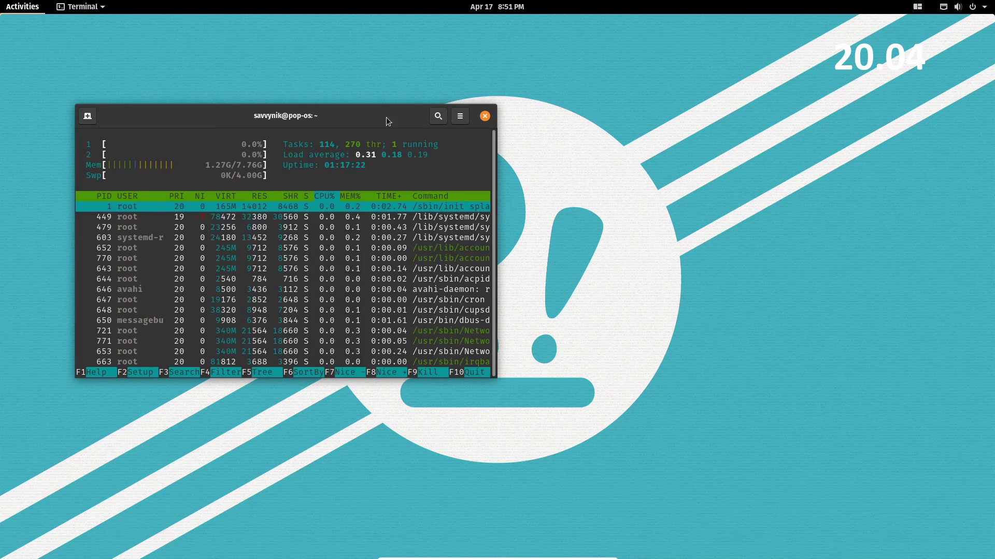
# Zoom the terminal text in twice and maximize the htop window.
pyautogui.click(460, 116)
pyautogui.click(503, 161)
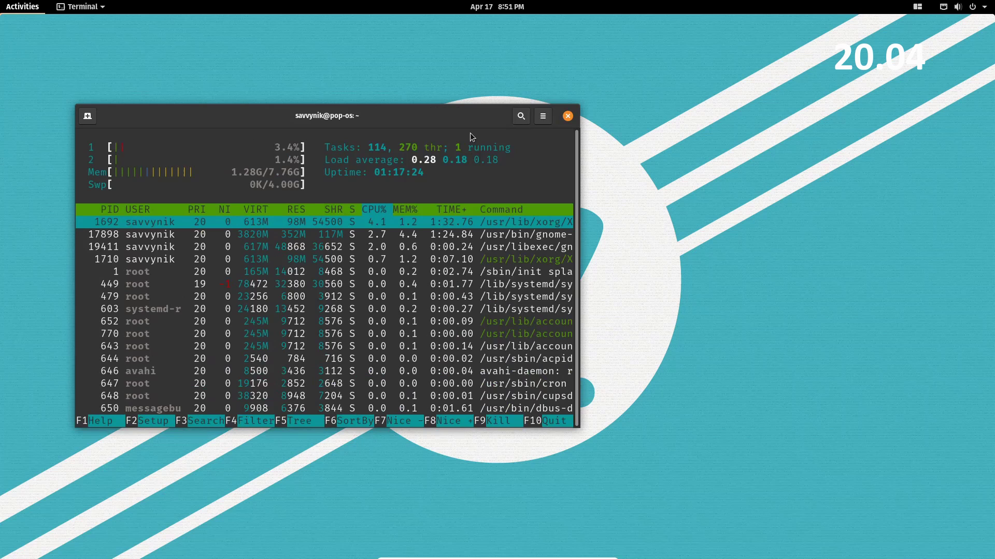
pyautogui.click(543, 116)
pyautogui.click(586, 158)
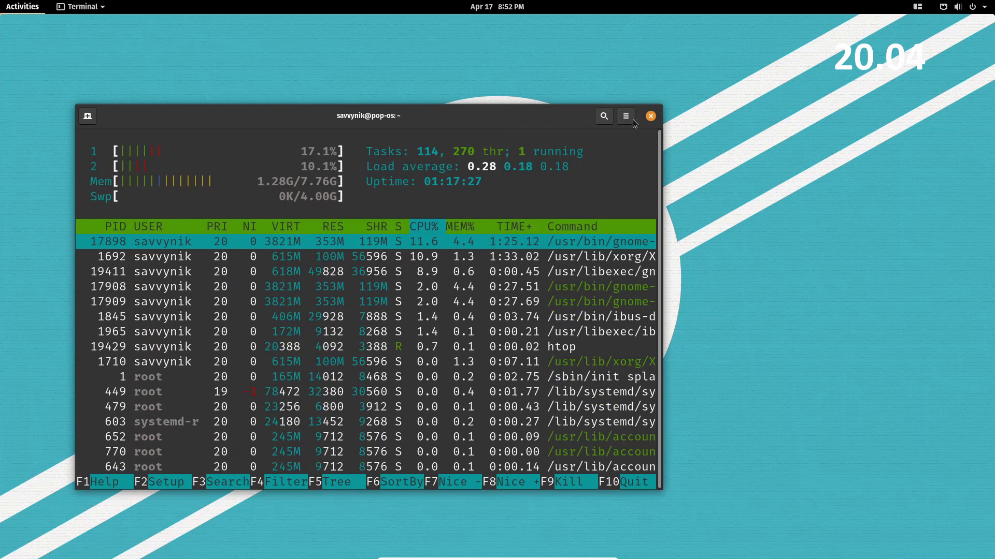
pyautogui.doubleClick(529, 119)
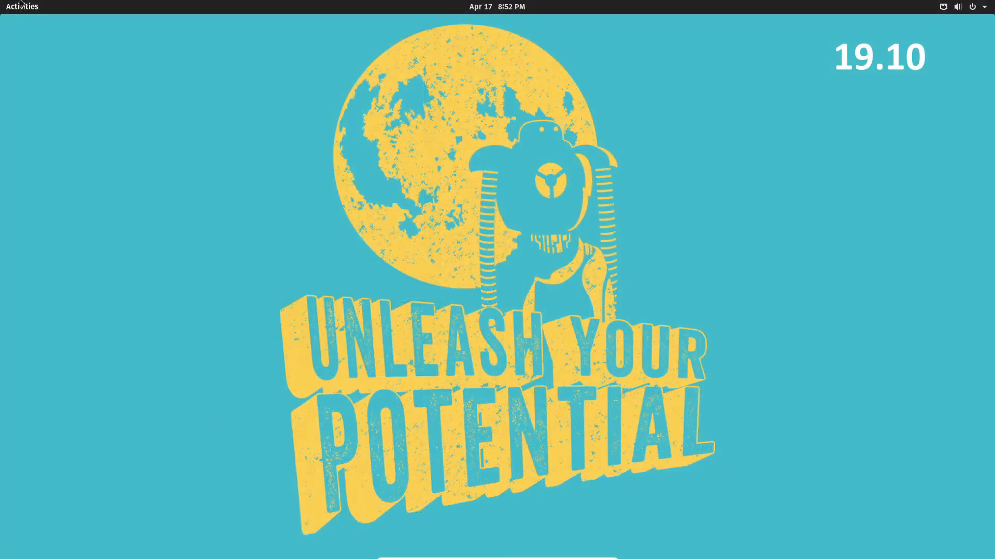
# On 19.10, open Terminal from the dock, enlarge the htop text and maximize the window.
pyautogui.click(21, 5)
pyautogui.click(28, 303)
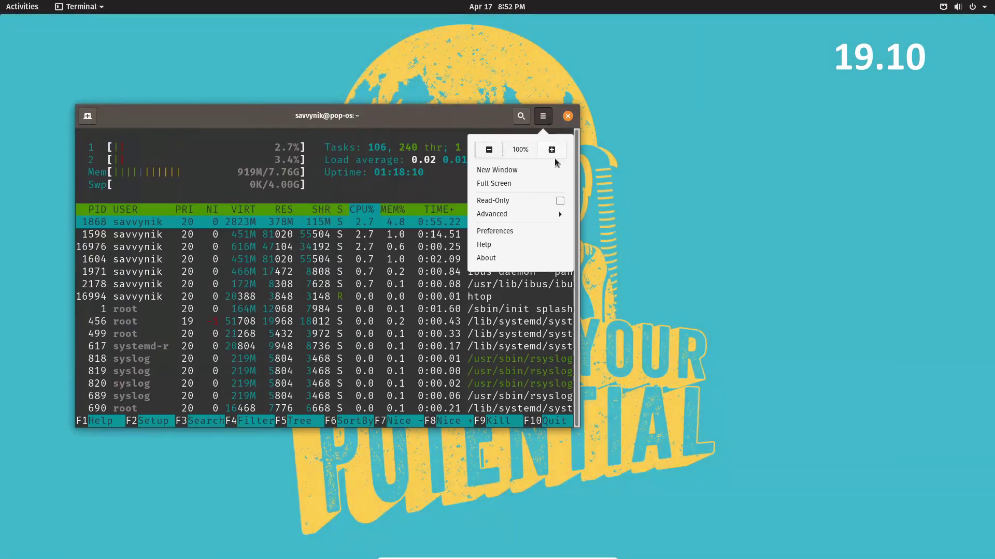
pyautogui.click(556, 115)
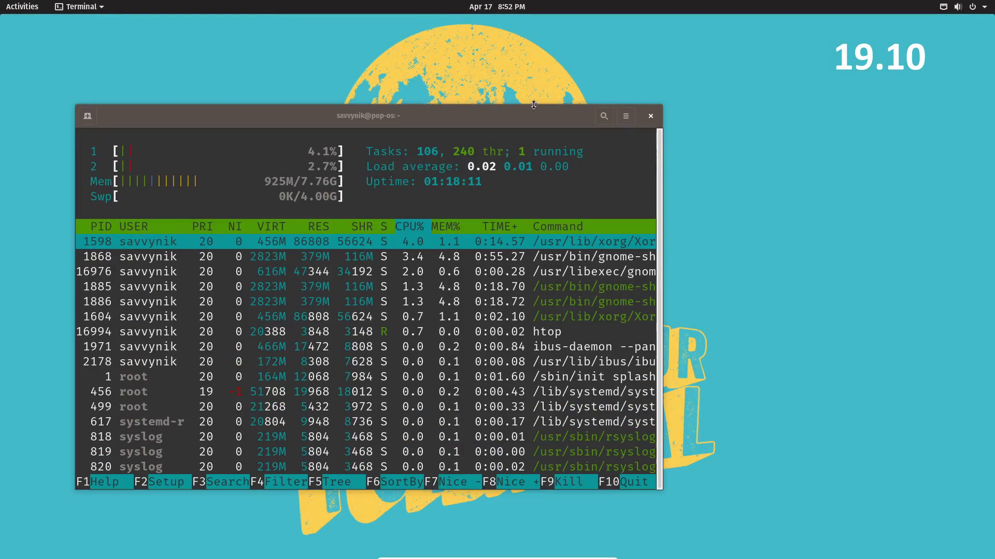
pyautogui.doubleClick(556, 115)
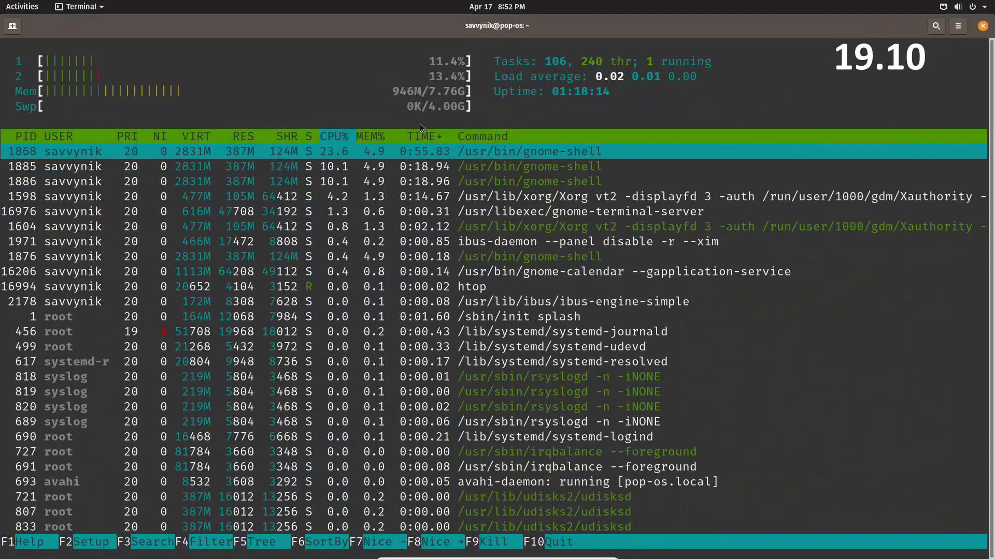